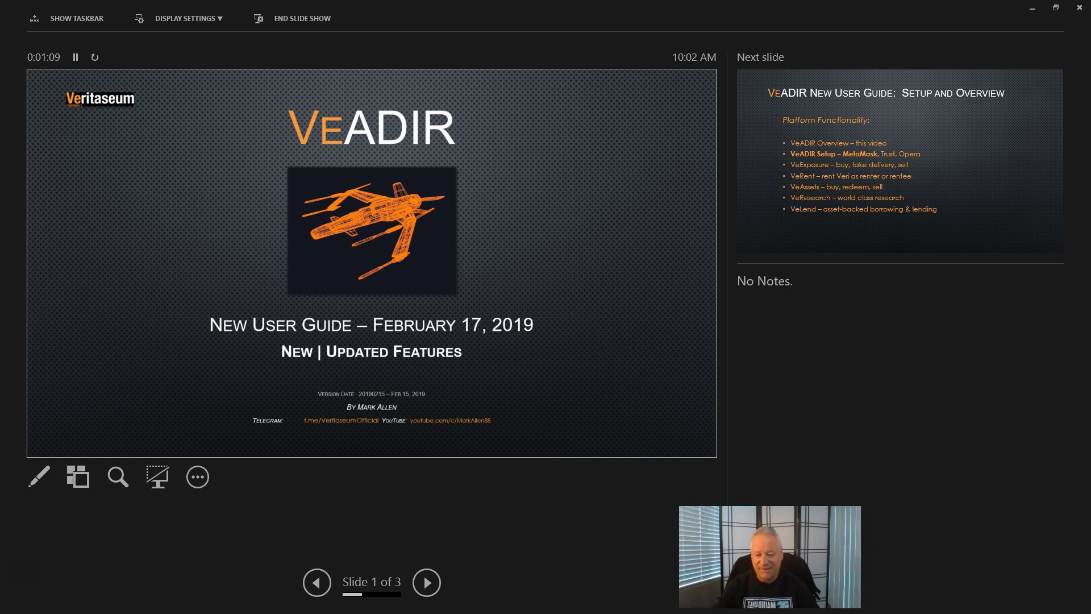
Step: Advance to slide 2, Setup and Overview, and end the PowerPoint slide show
key(Right)
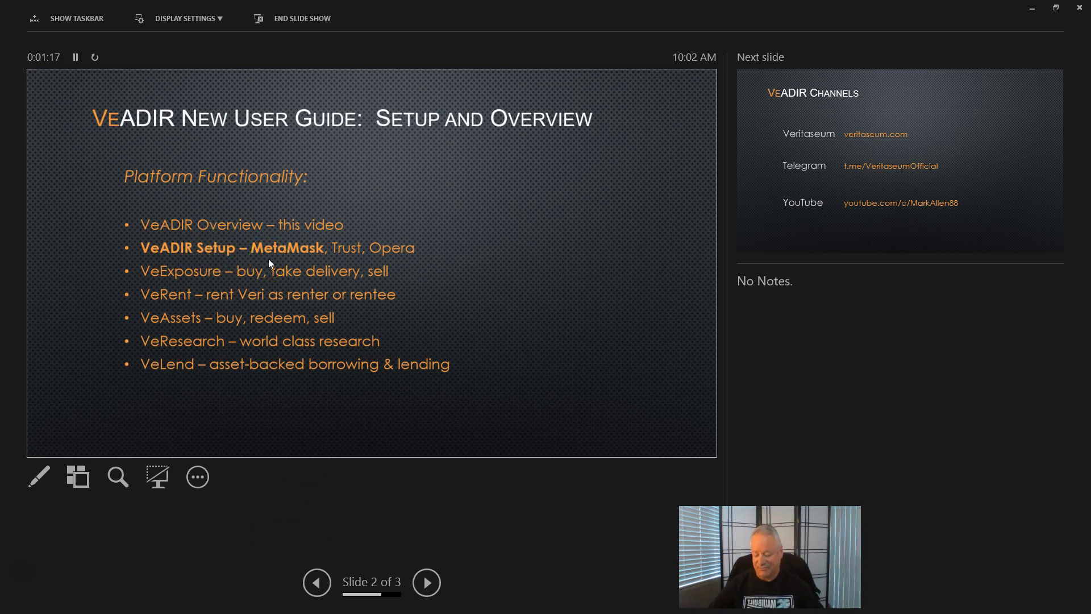
key(Escape)
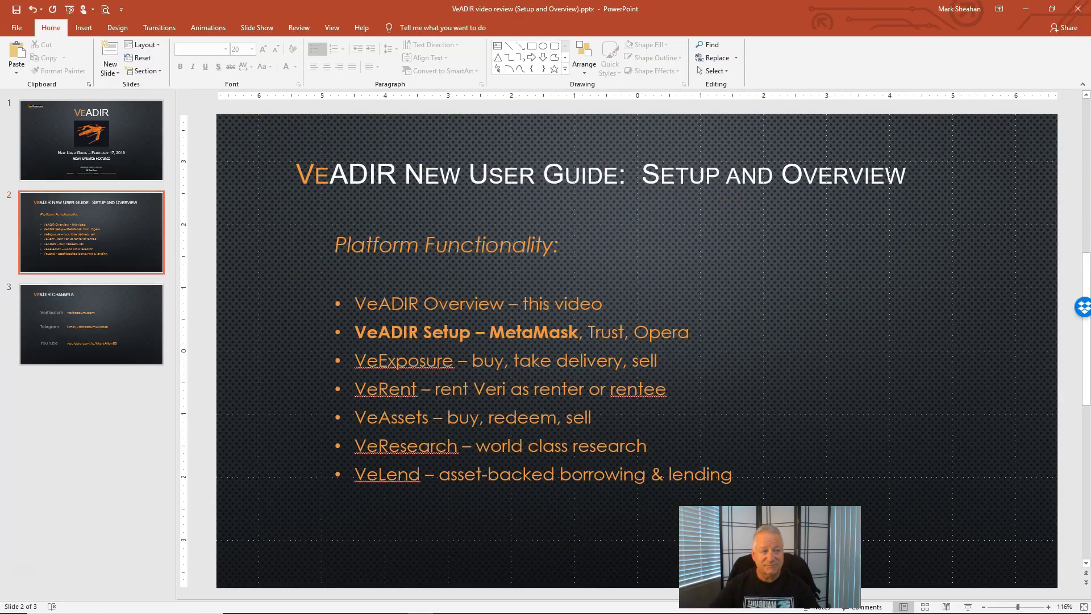
Step: Minimize PowerPoint and scroll the VeADIR guide PDF to its title page and back to page 3's MetaMask steps
click(1022, 9)
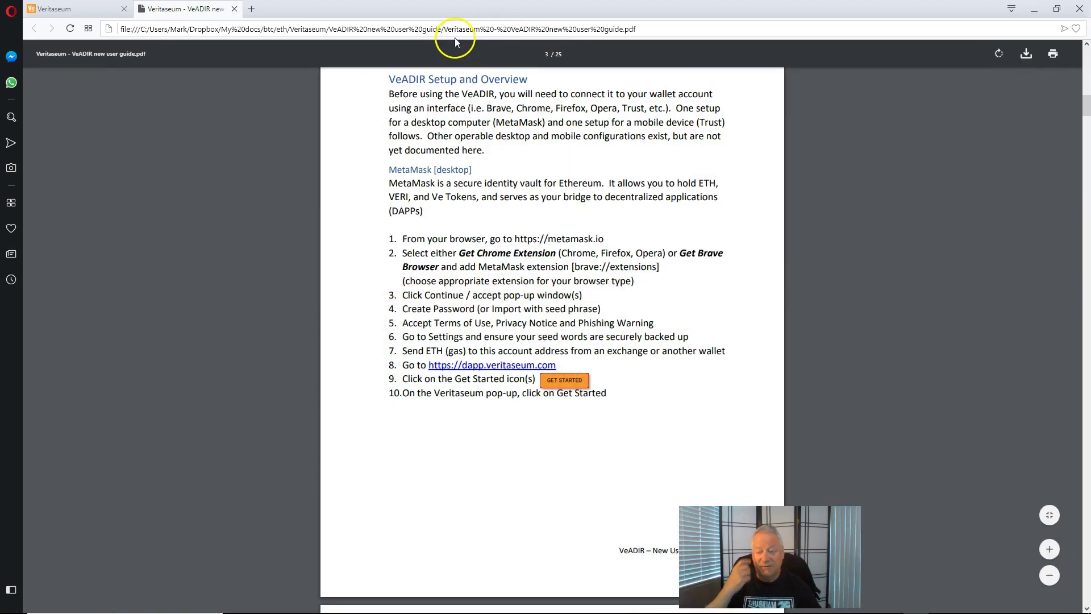
scroll(679, 332, up, 15)
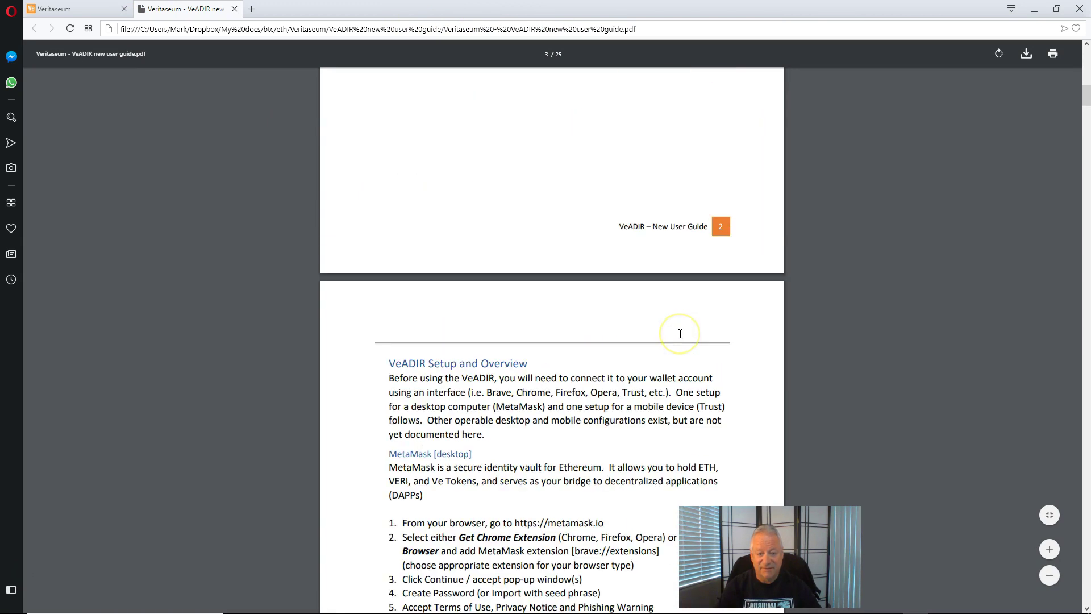
scroll(680, 334, up, 6)
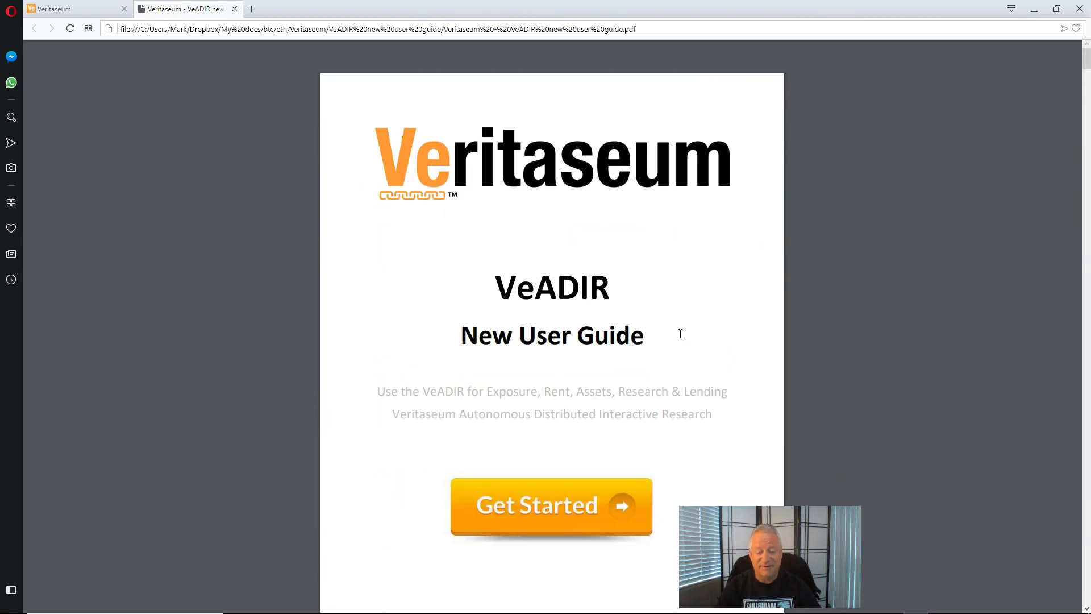
click(687, 312)
scroll(687, 309, down, 20)
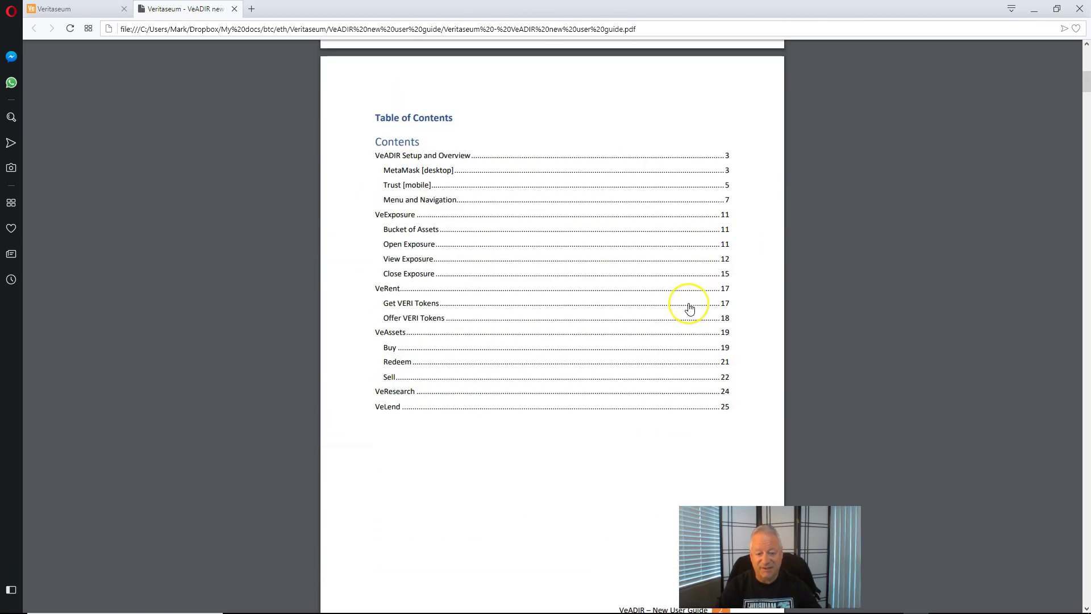
scroll(689, 309, down, 4)
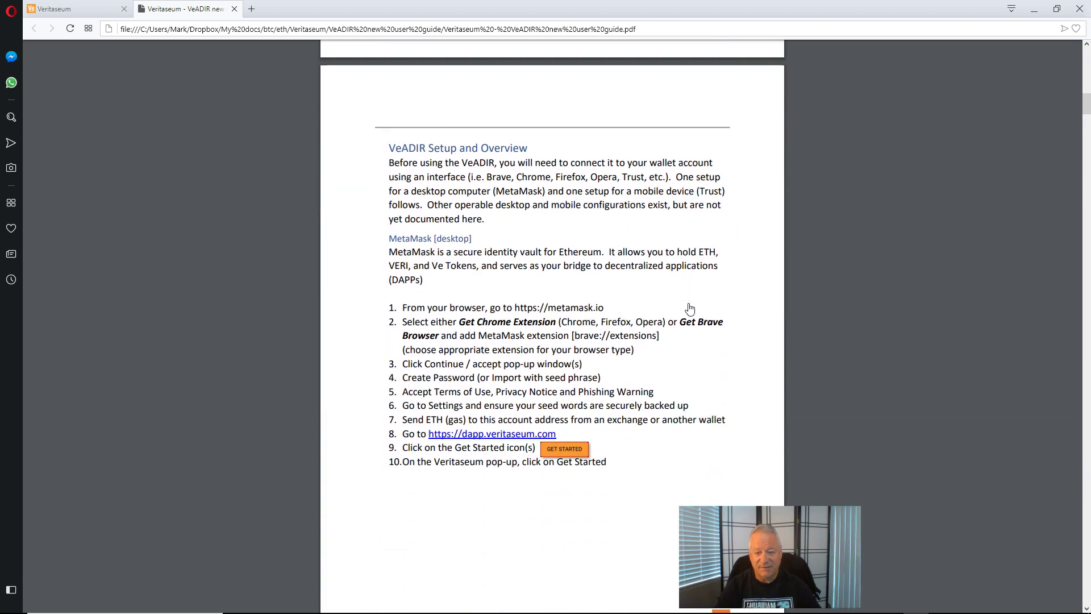
click(741, 336)
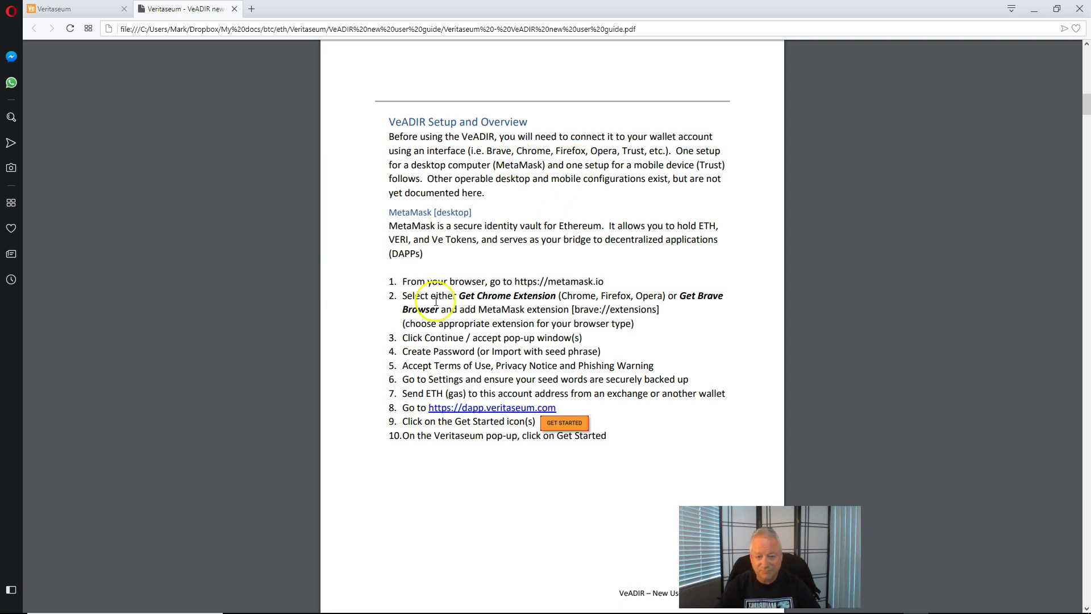
drag(387, 212, 479, 213)
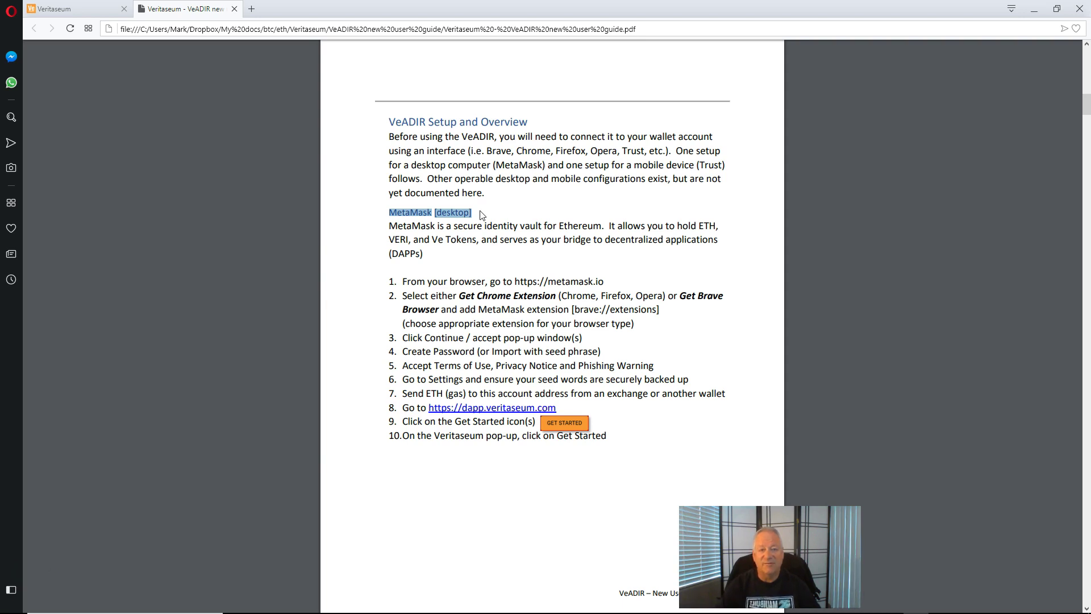
click(483, 212)
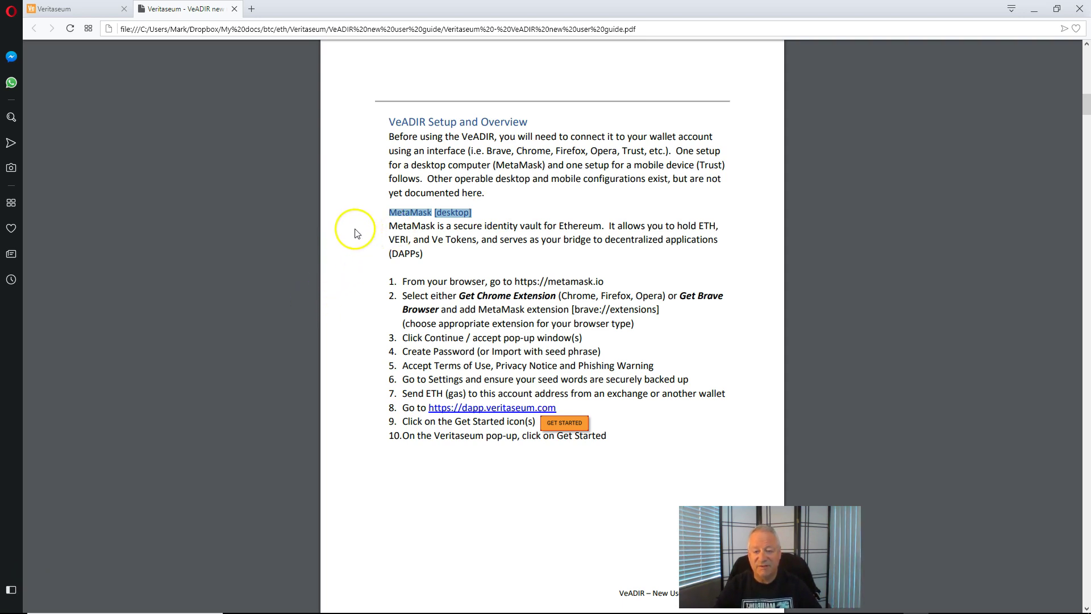
click(390, 213)
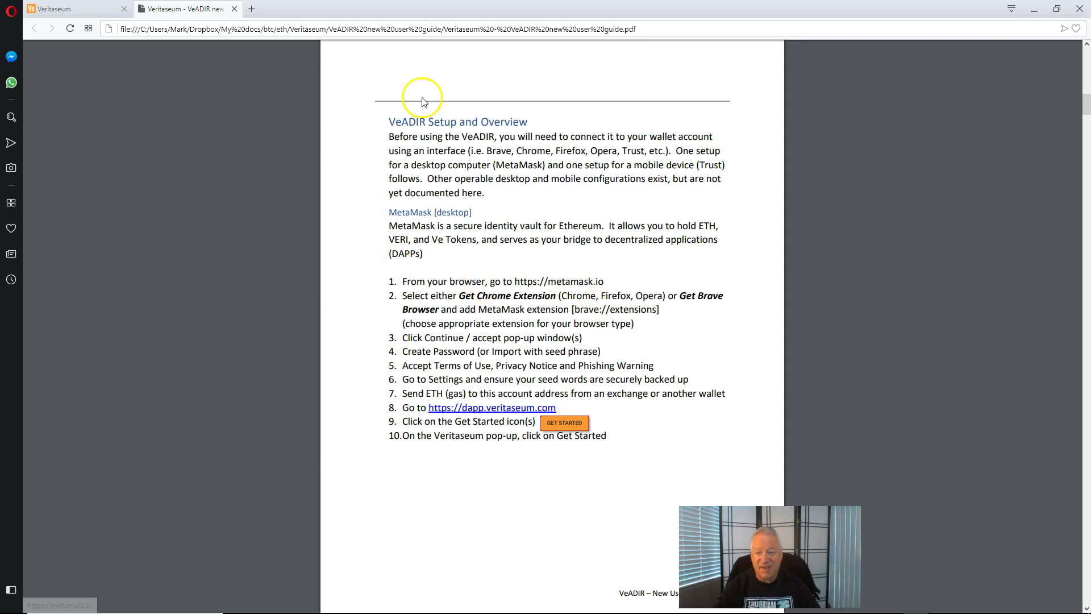
Step: Open a new Opera tab and go to metamask.io
click(252, 8)
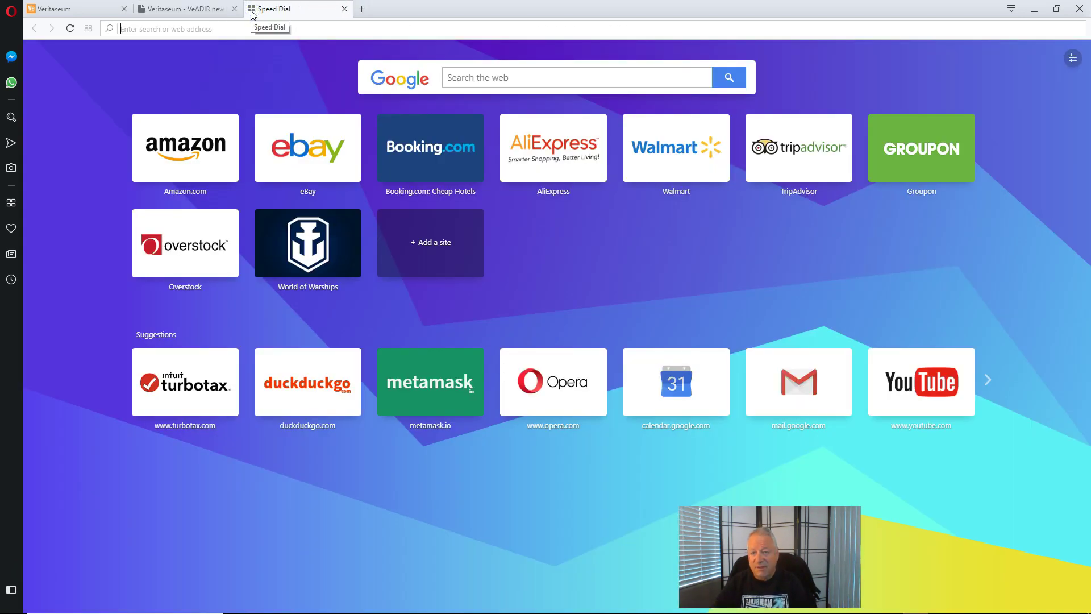
text(,read)
key(BackSpace)
key(BackSpace)
key(BackSpace)
key(BackSpace)
key(BackSpace)
text(me)
key(BackSpace)
key(BackSpace)
text(m)
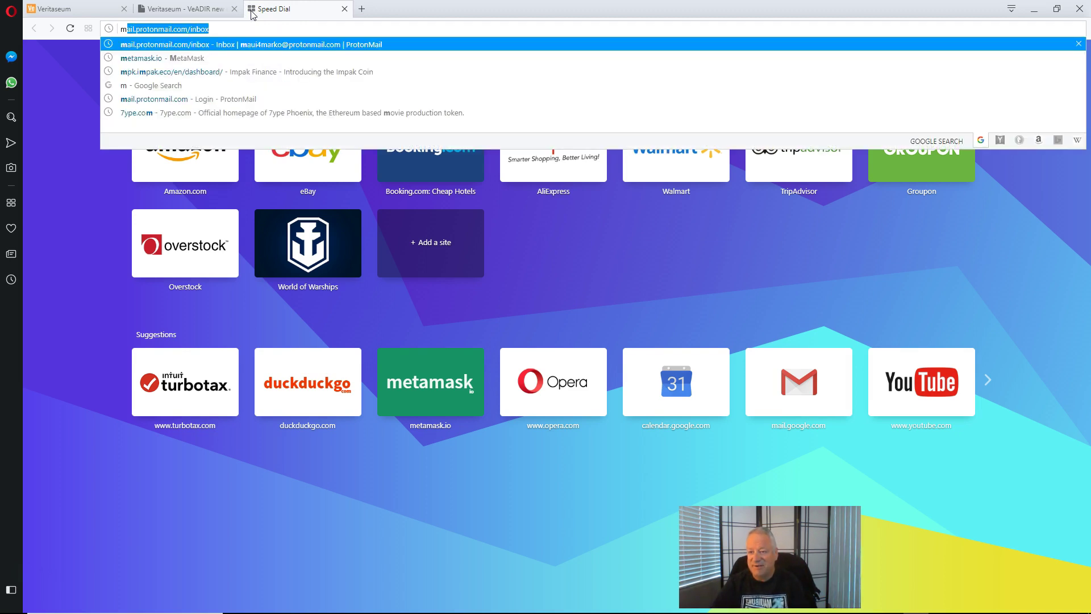
text(e)
key(Return)
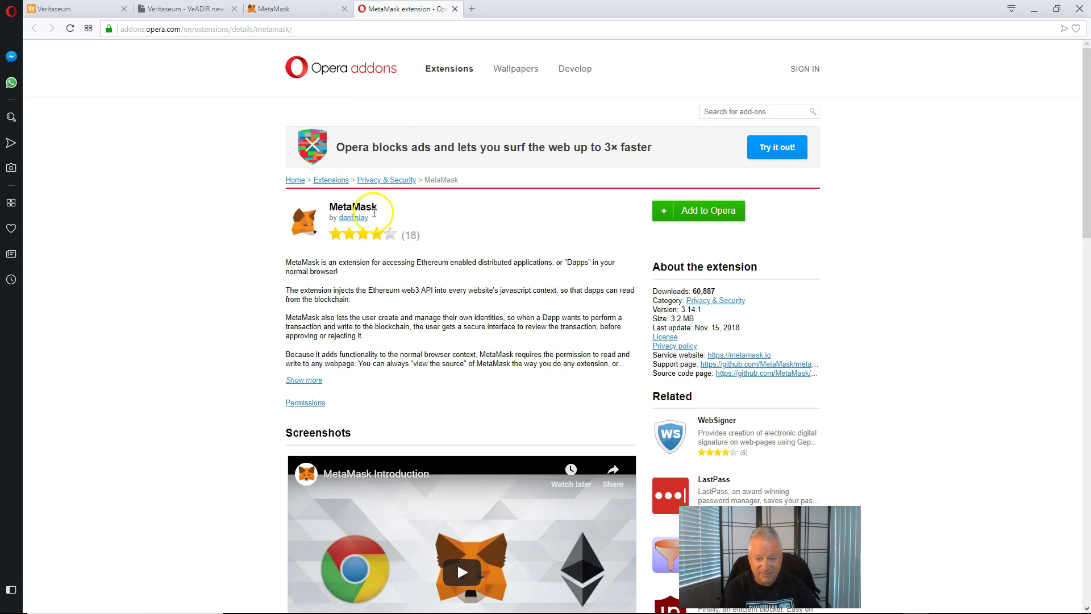
Step: Add the MetaMask extension to Opera from its addons page until it shows Installed
click(284, 8)
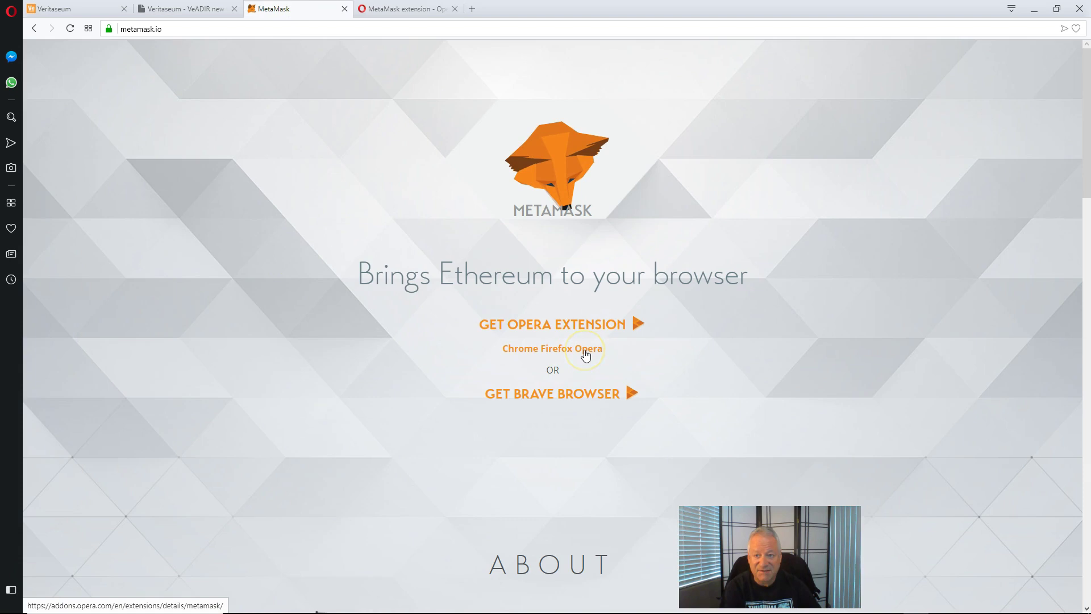
click(390, 13)
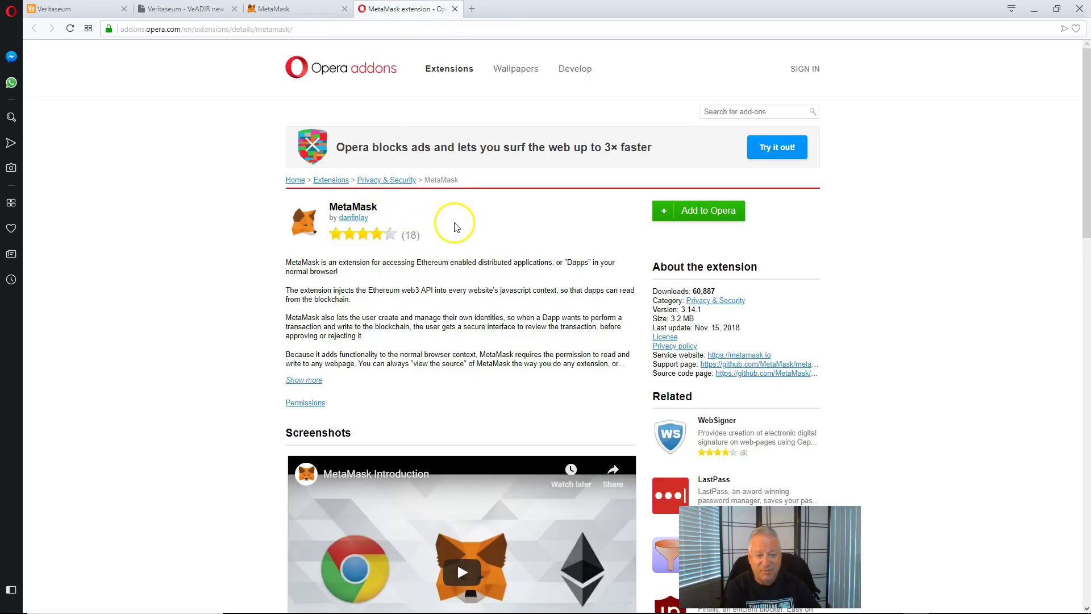
click(714, 213)
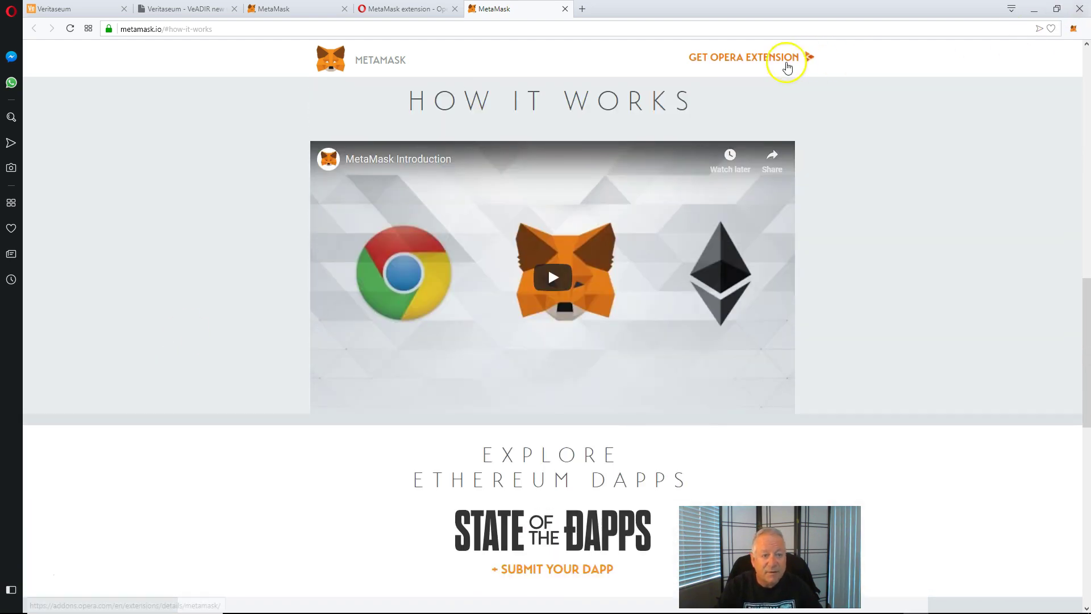
click(714, 56)
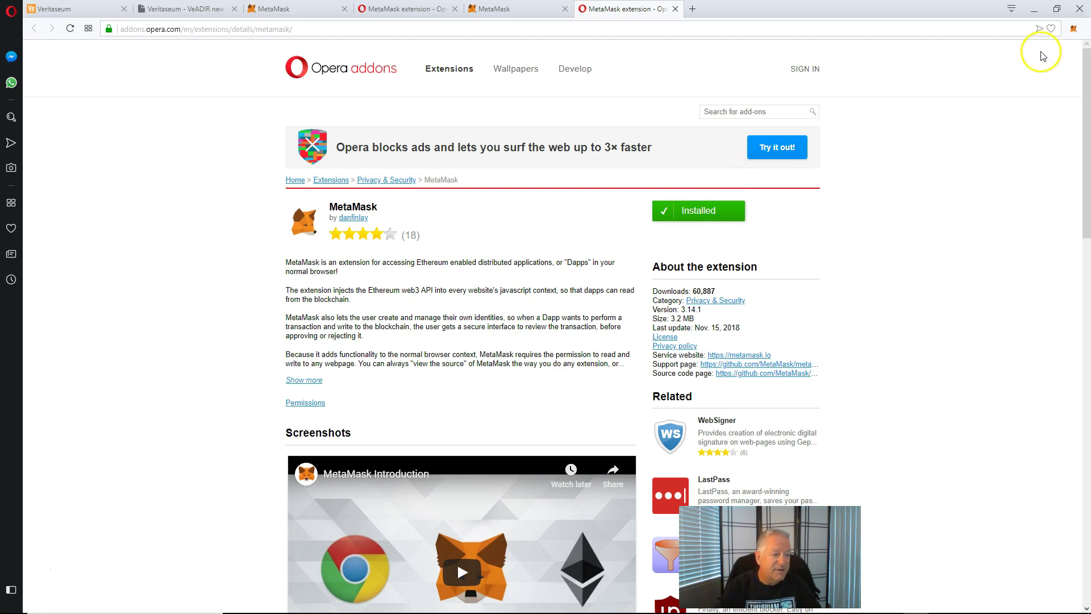
Step: Try the MetaMask toolbar icon, then return to the Veritaseum tab with the VeADIR dashboard
click(1072, 36)
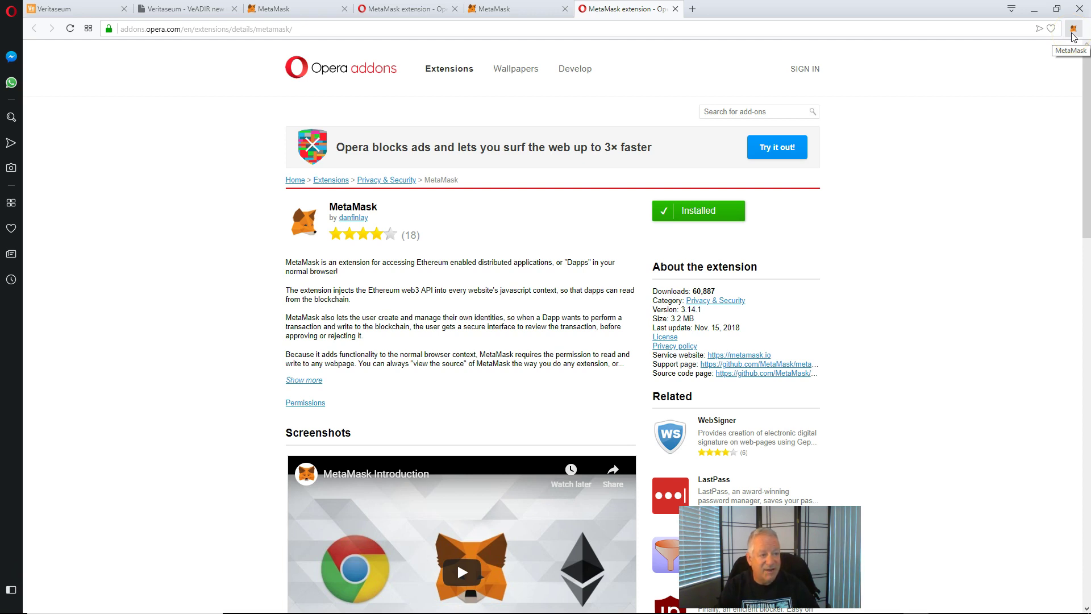
click(1072, 33)
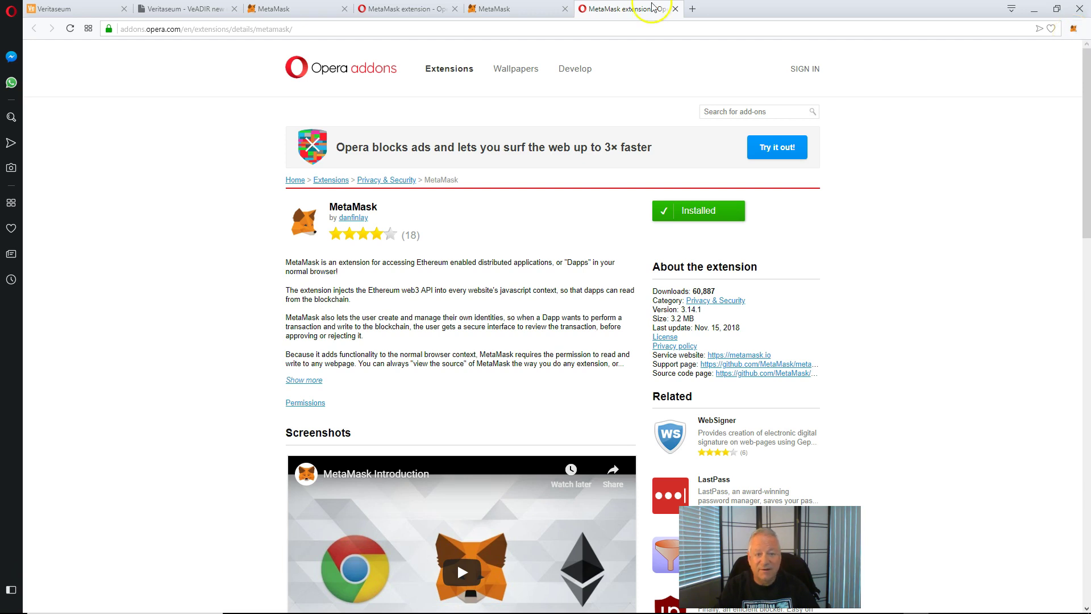
click(443, 73)
click(59, 10)
click(62, 14)
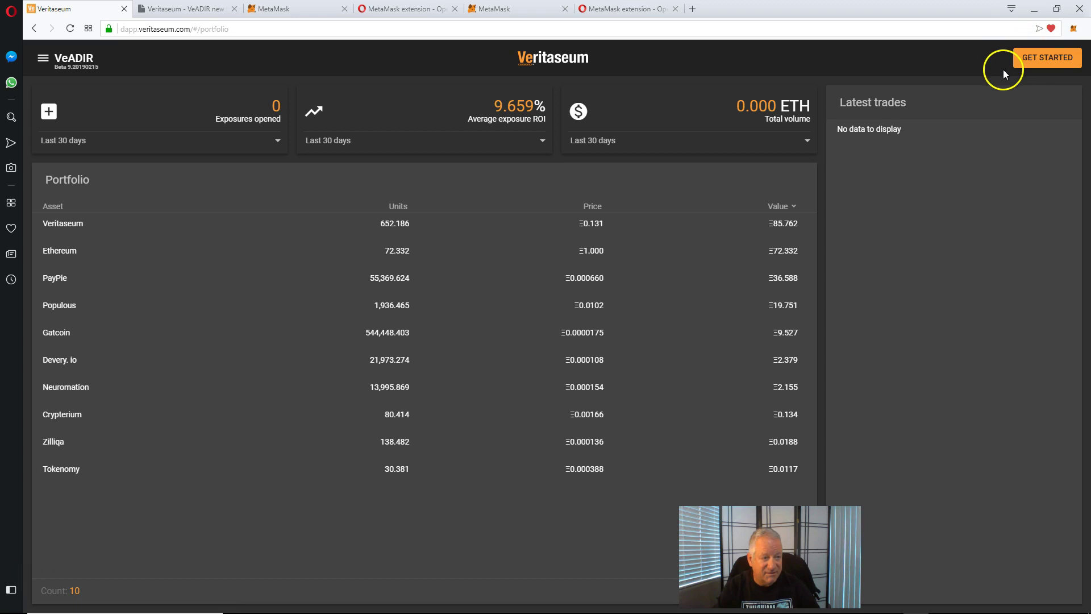
Step: Open MetaMask, accept its privacy notice and terms of use, and begin entering a new password
click(1075, 33)
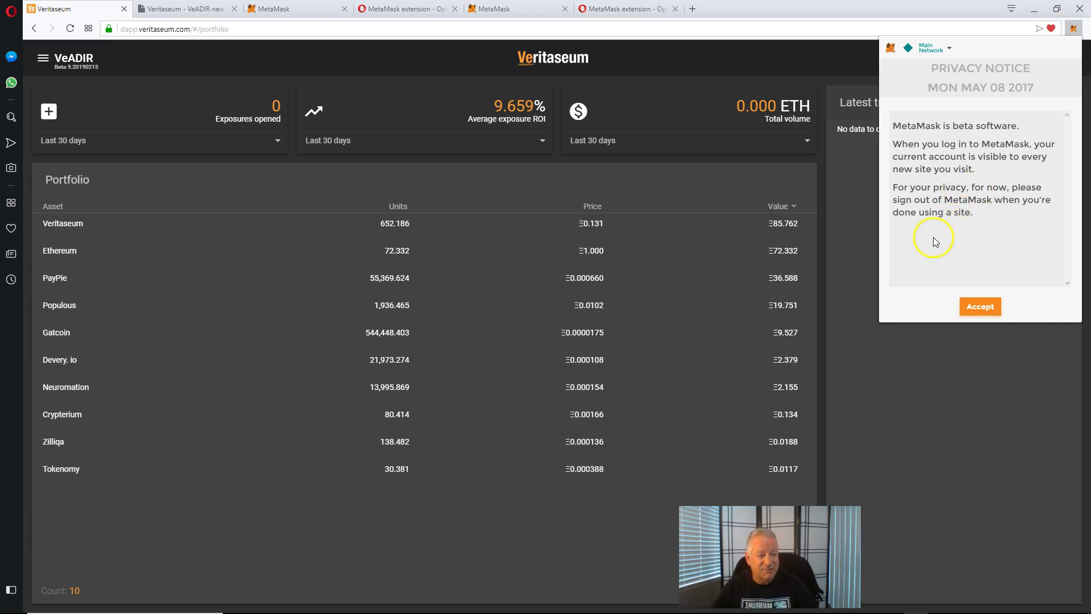
click(930, 223)
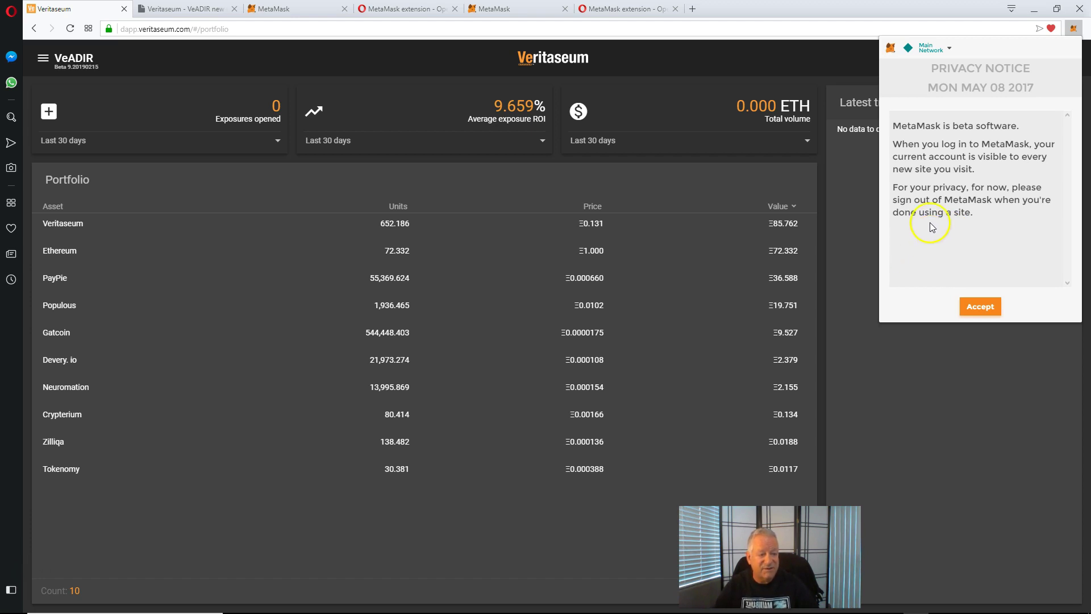
click(976, 312)
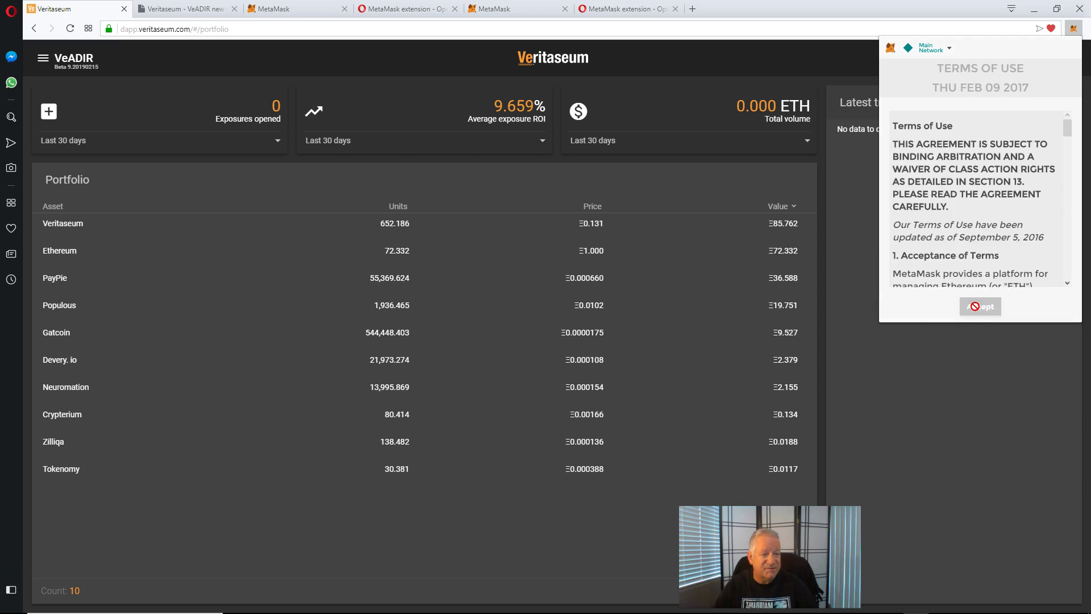
click(1068, 128)
drag(1070, 130, 1062, 279)
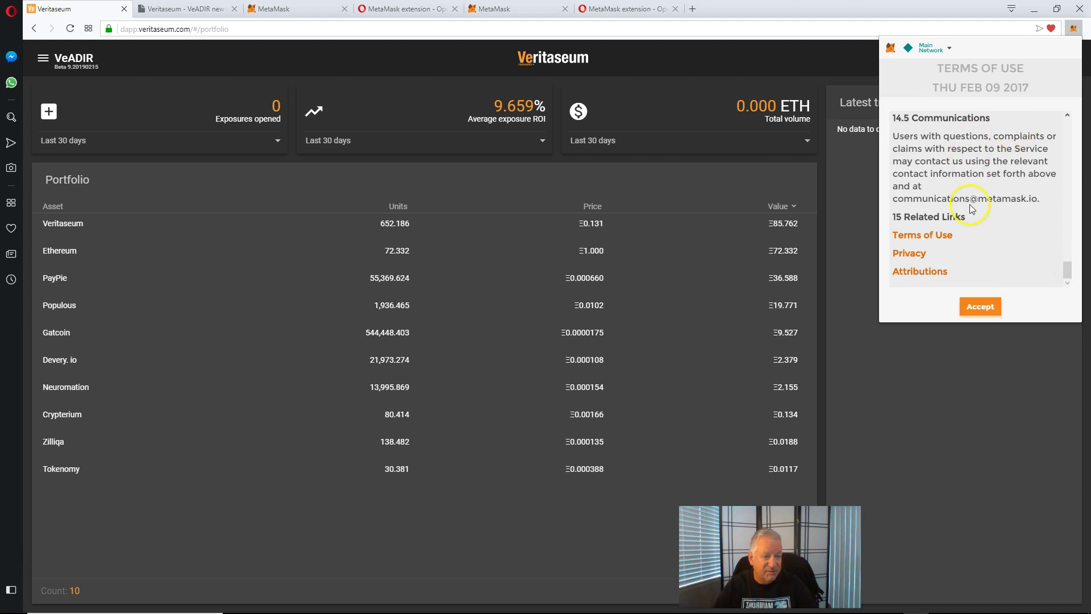
click(980, 307)
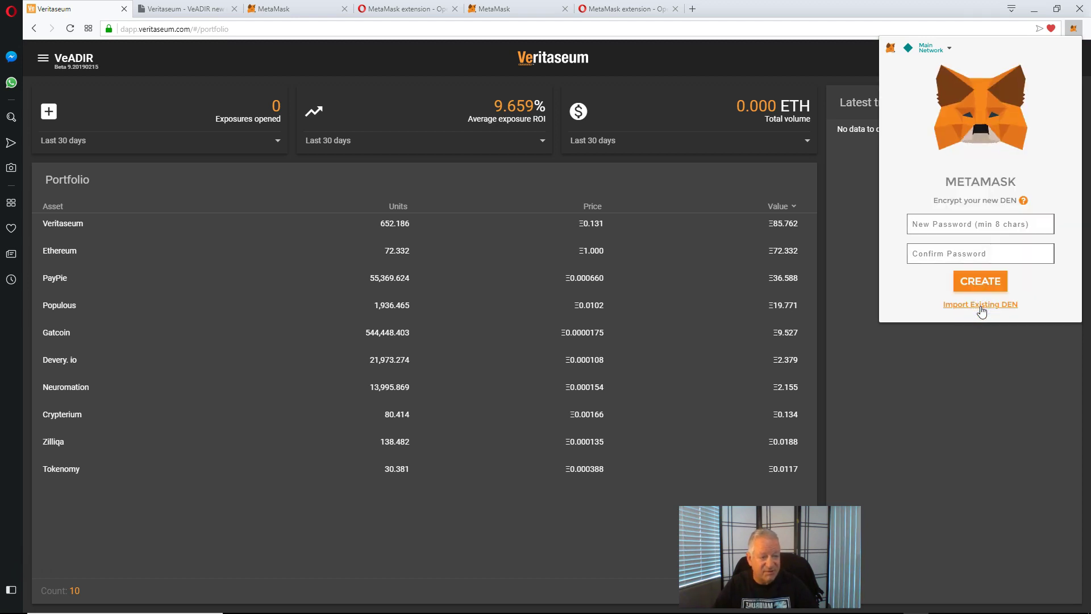
click(924, 223)
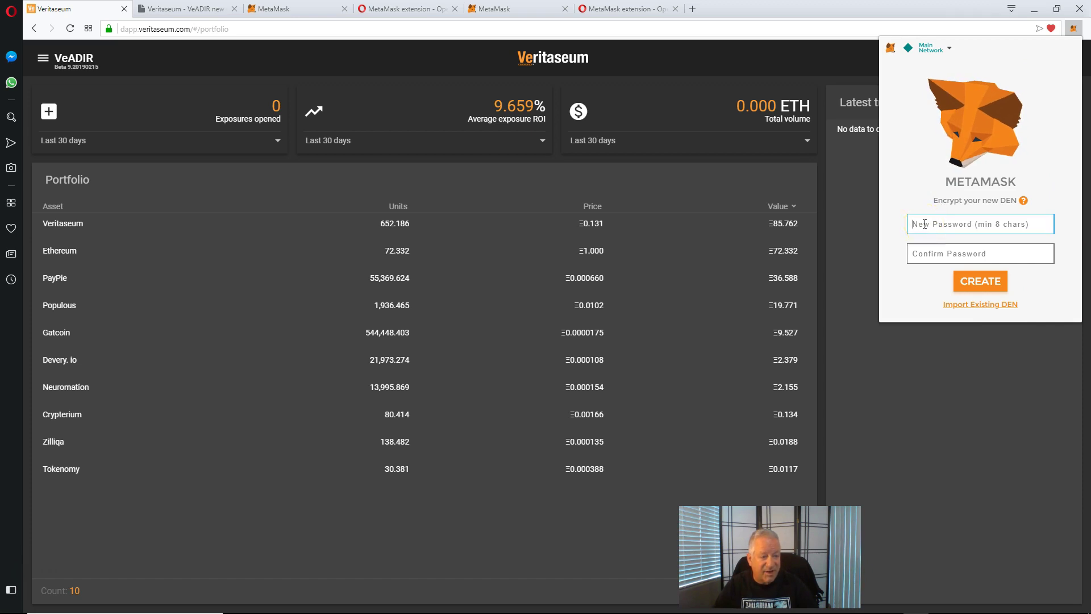
click(921, 189)
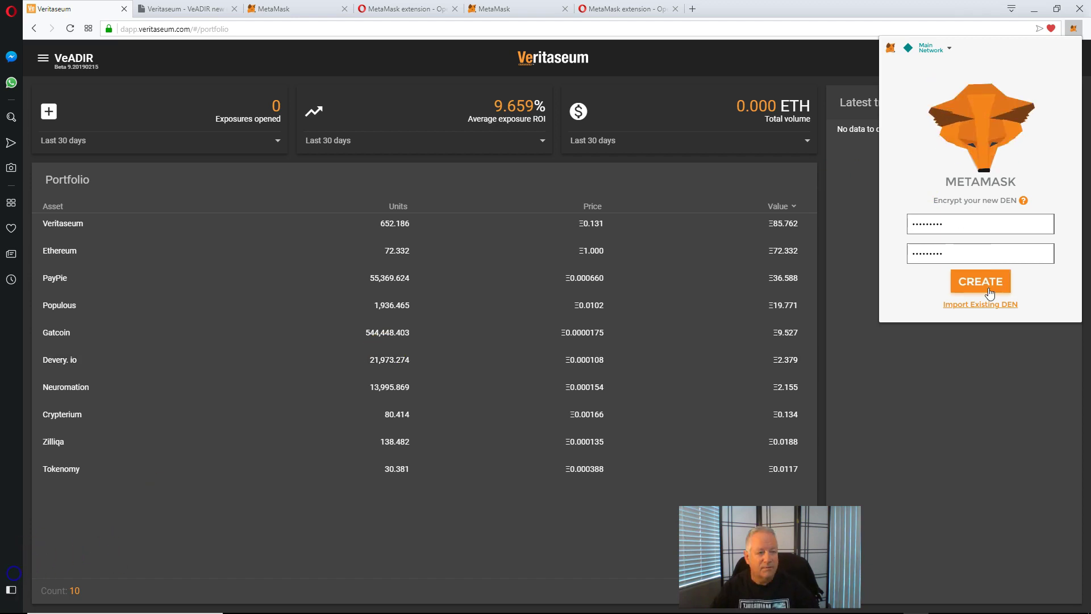
Step: Create the new MetaMask vault with the entered password
click(989, 291)
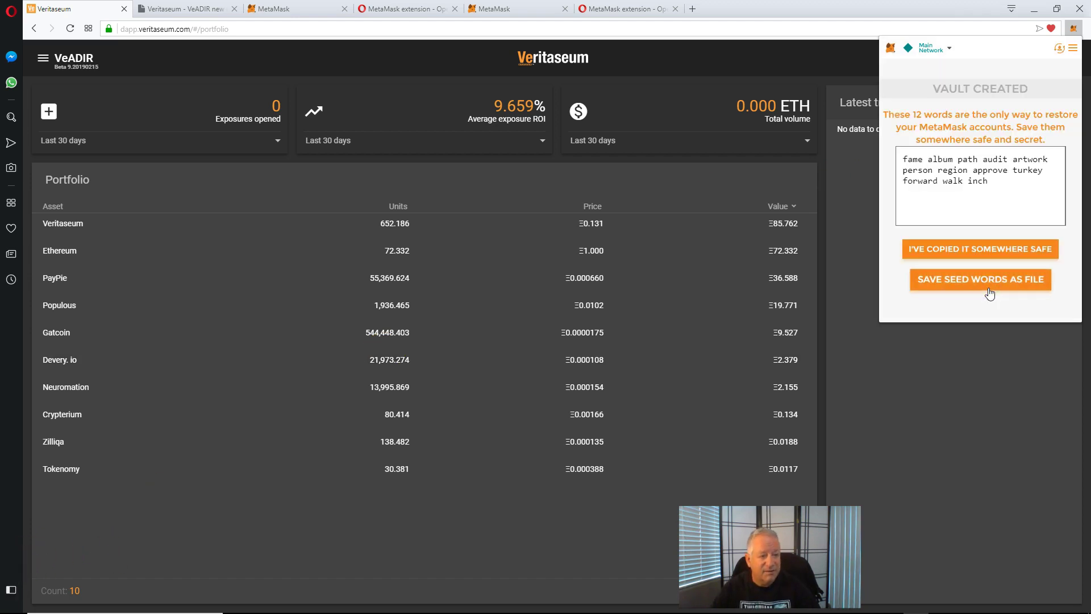
click(940, 233)
click(961, 294)
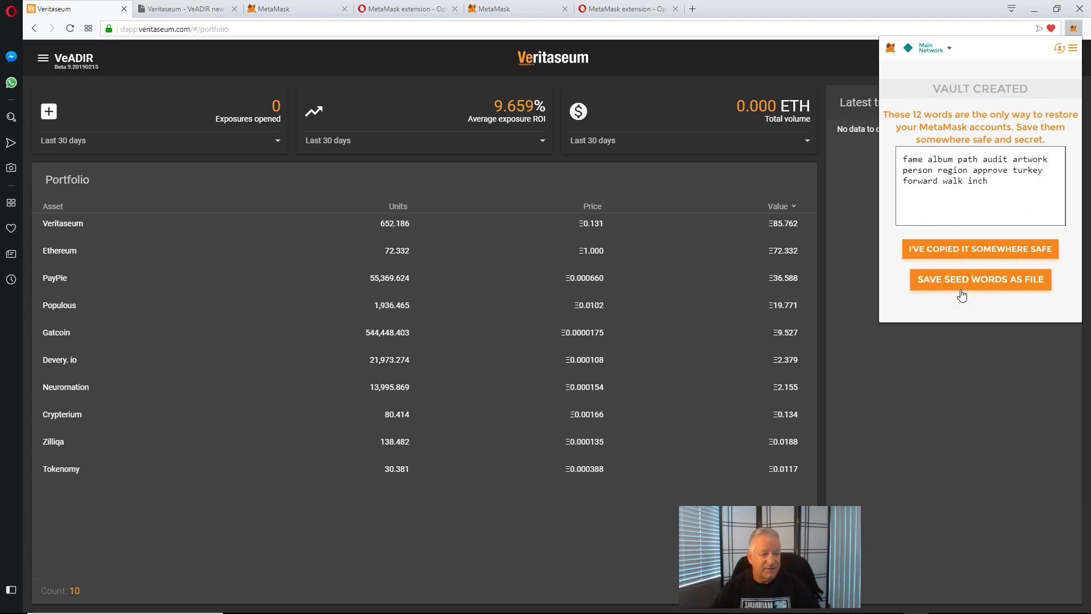
Step: Select and copy the 12 recovery seed words from the seed box
click(997, 195)
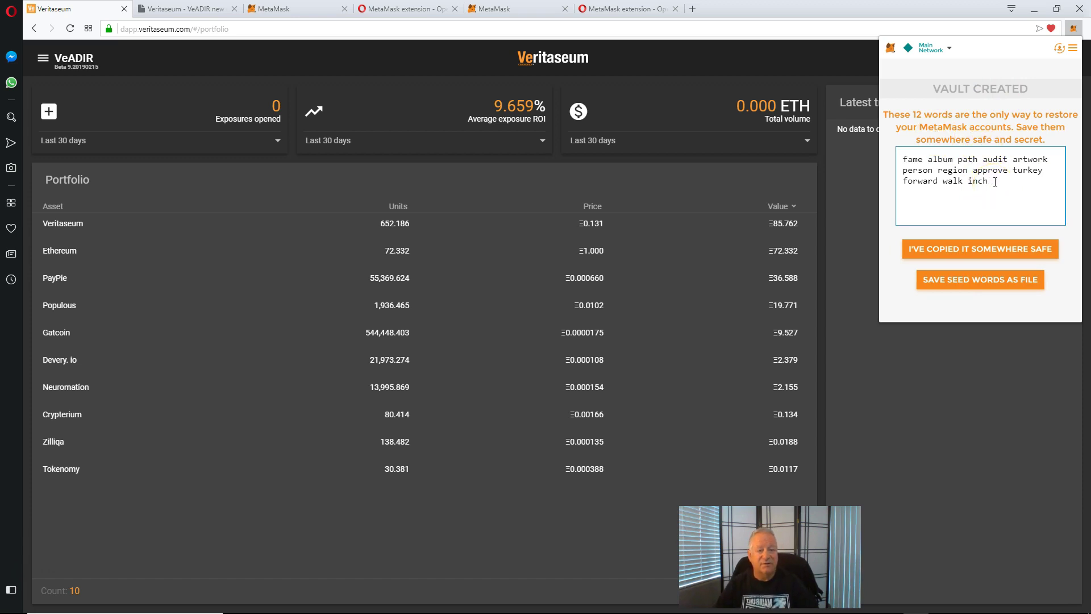
click(991, 192)
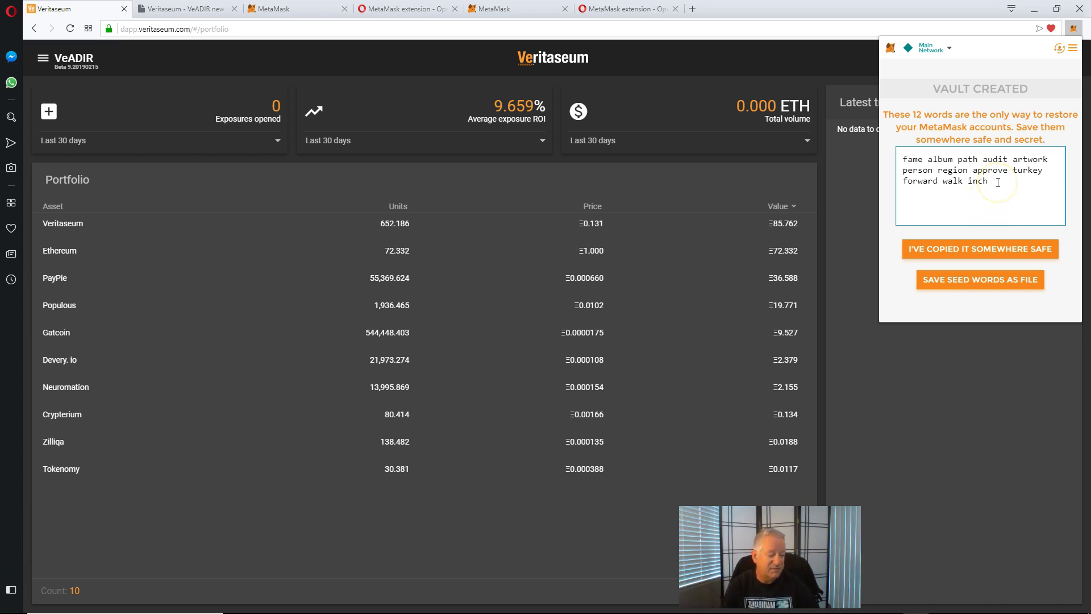
triple_click(998, 183)
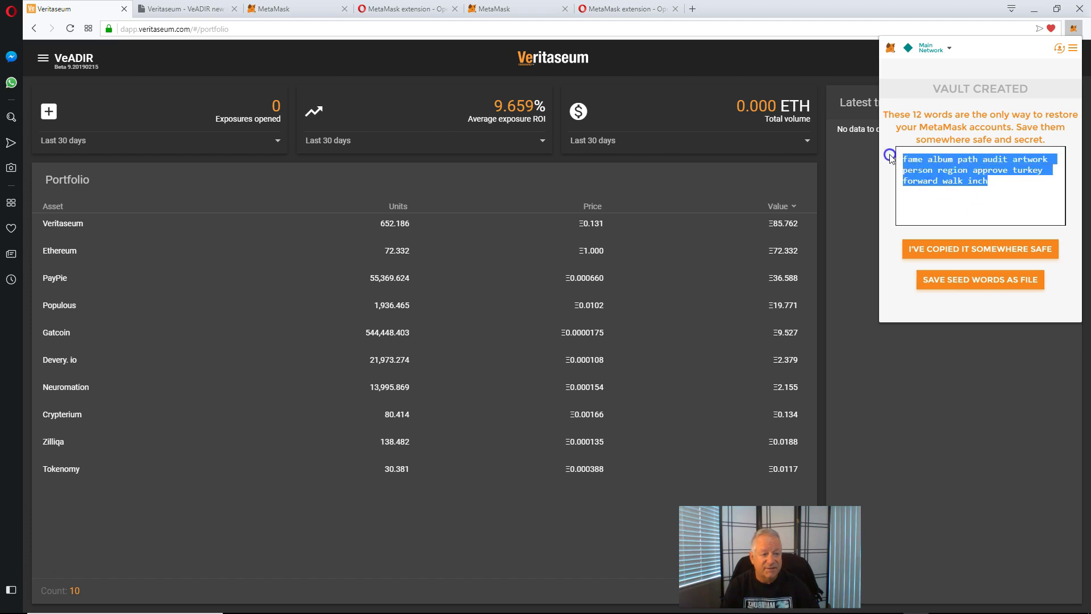
triple_click(1001, 186)
click(1002, 187)
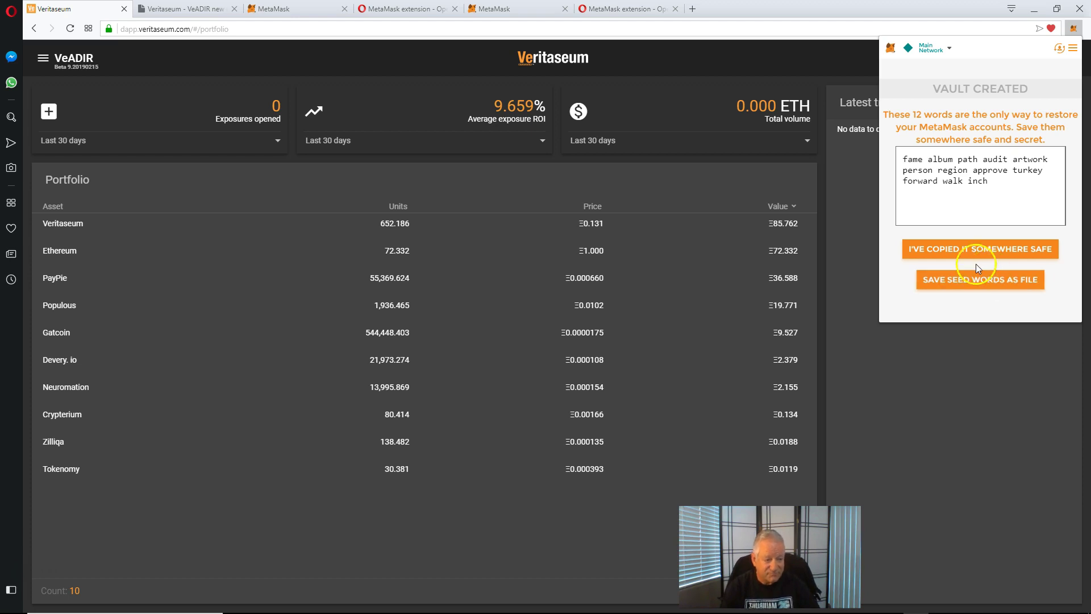
click(1004, 152)
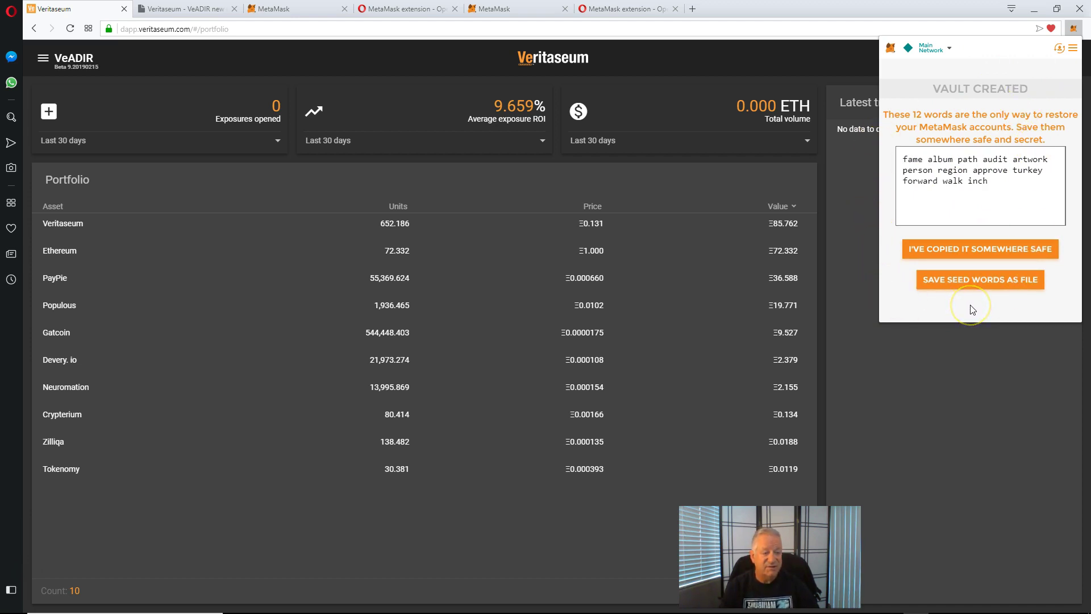
click(1018, 186)
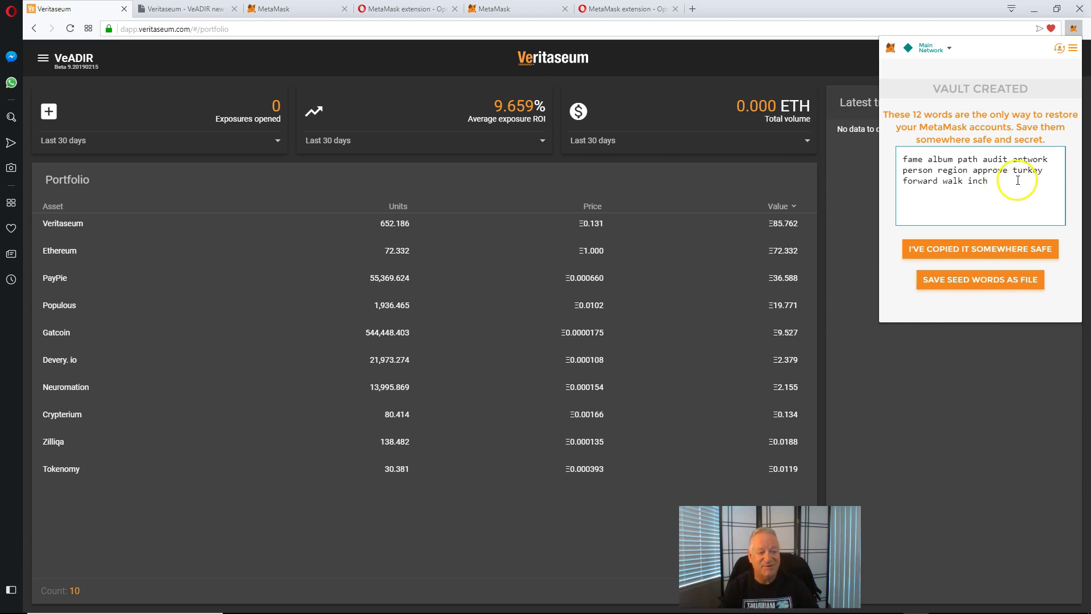
click(936, 262)
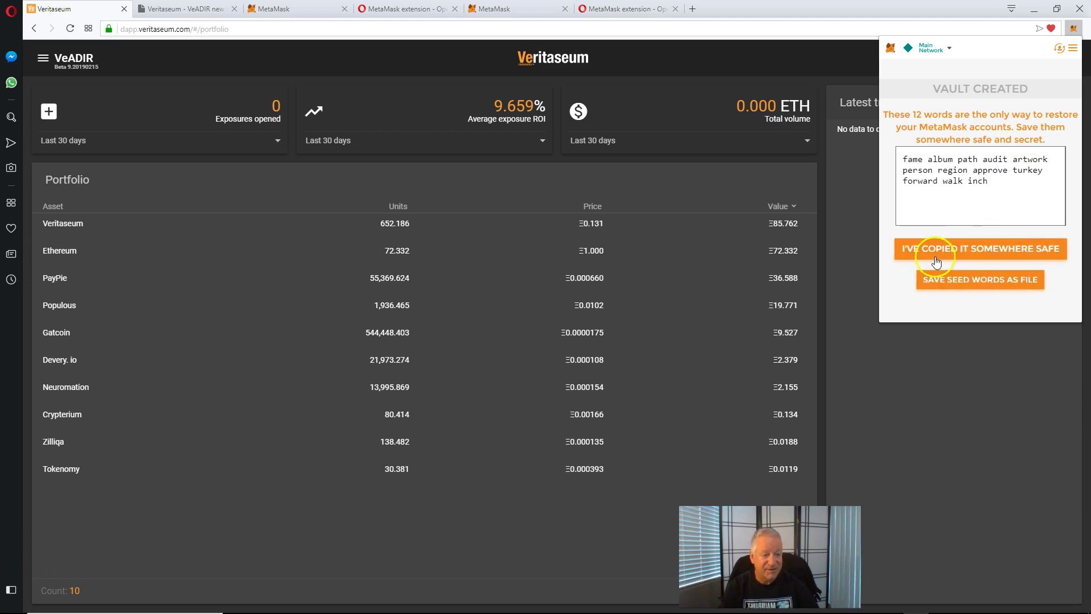
Step: Confirm the seed words are saved and open Account 1's options to edit its name
click(981, 254)
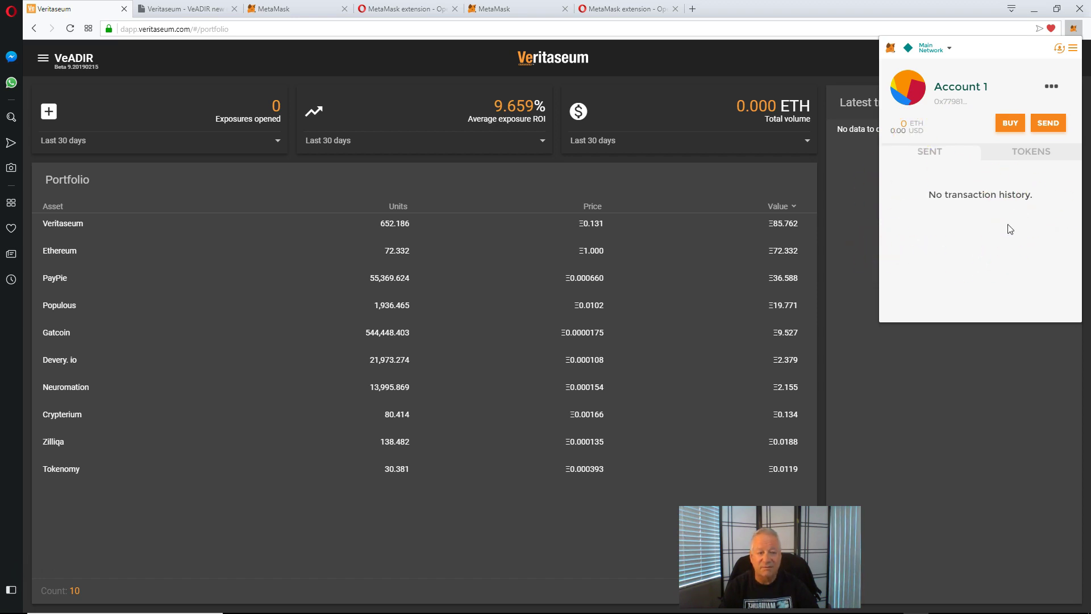
click(1049, 89)
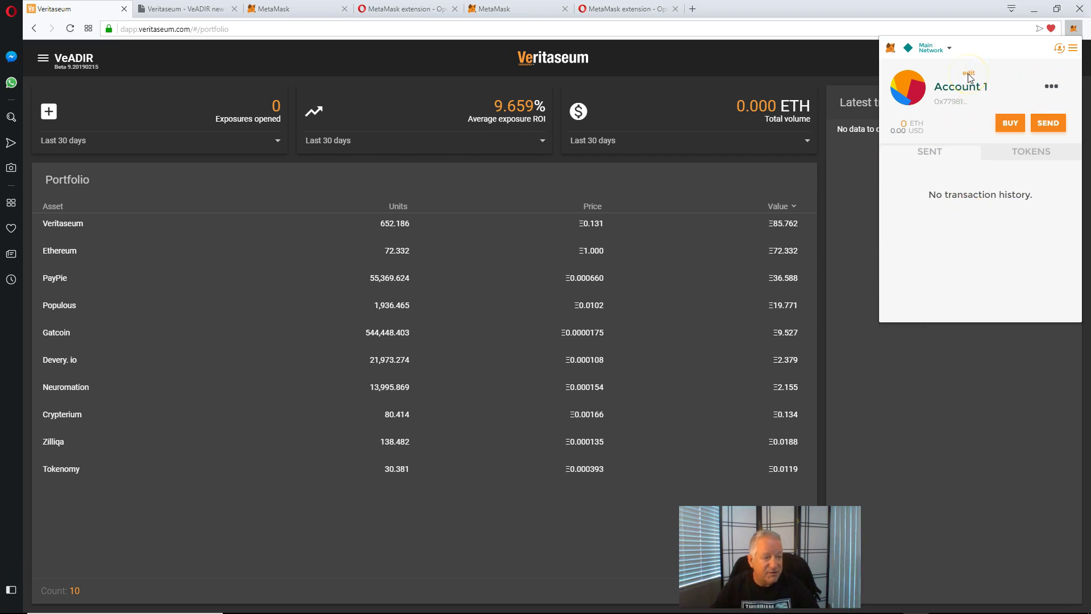
Step: Replace the name Account 1 with the owner's first name followed by VeADIR account
click(969, 74)
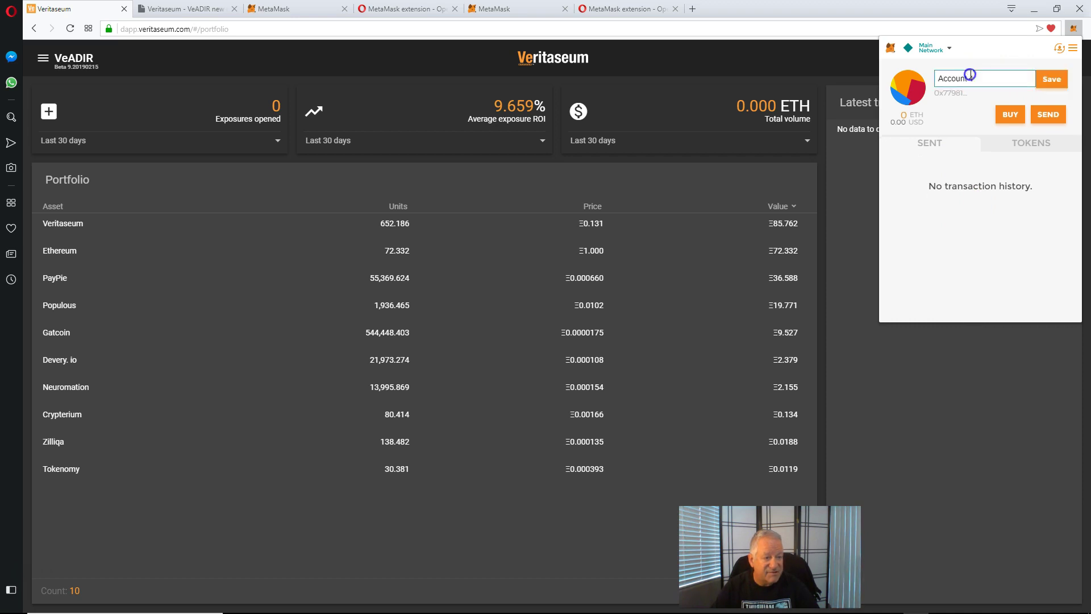
key(ctrl+a)
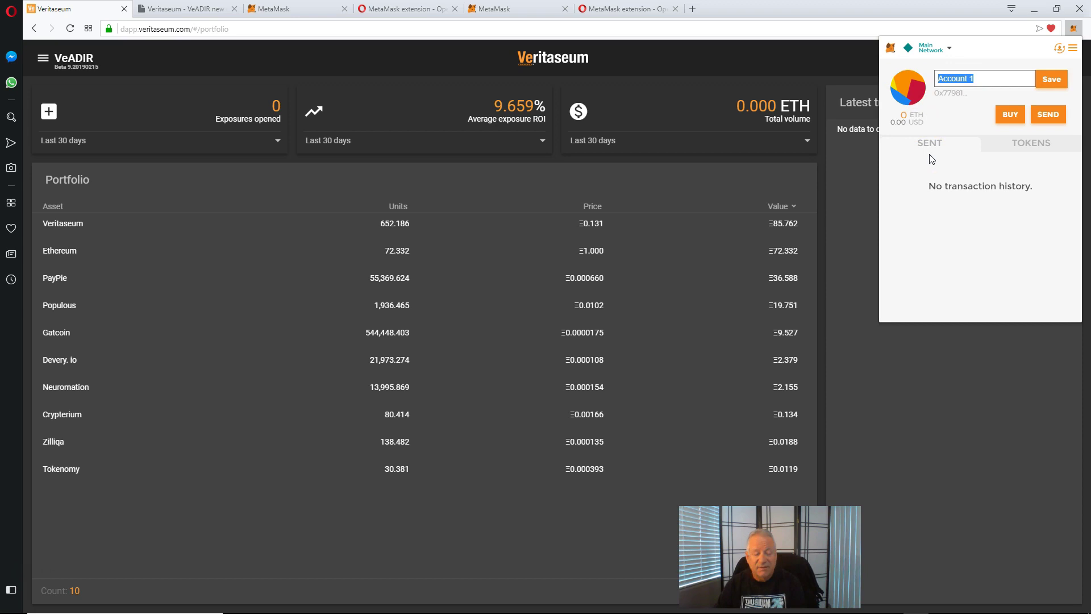
text(Ver)
key(BackSpace)
key(BackSpace)
key(BackSpace)
text(My VeADIR account)
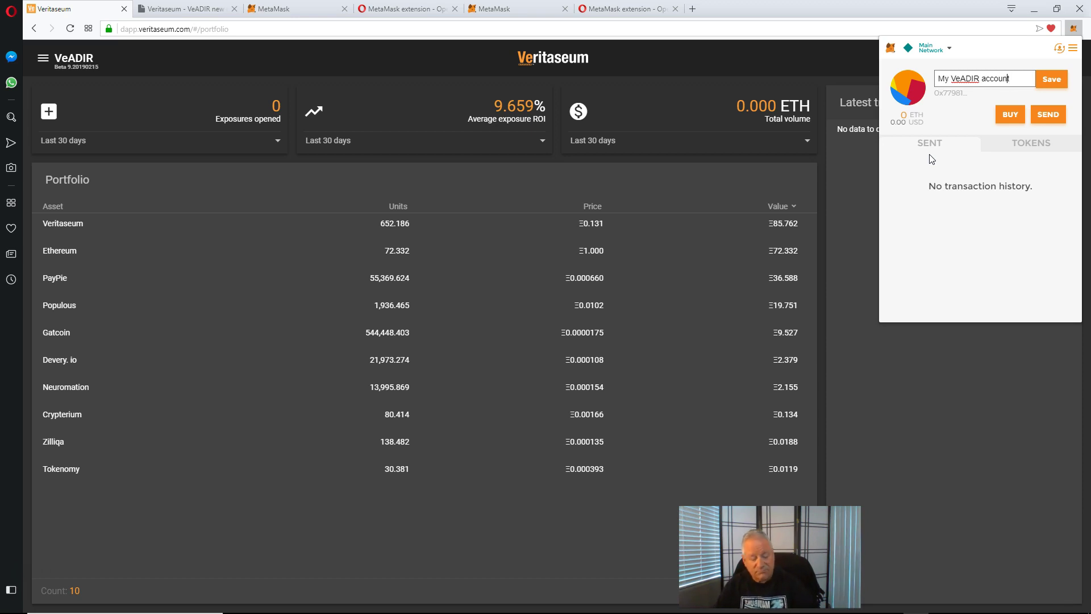
key(BackSpace)
text(ark)
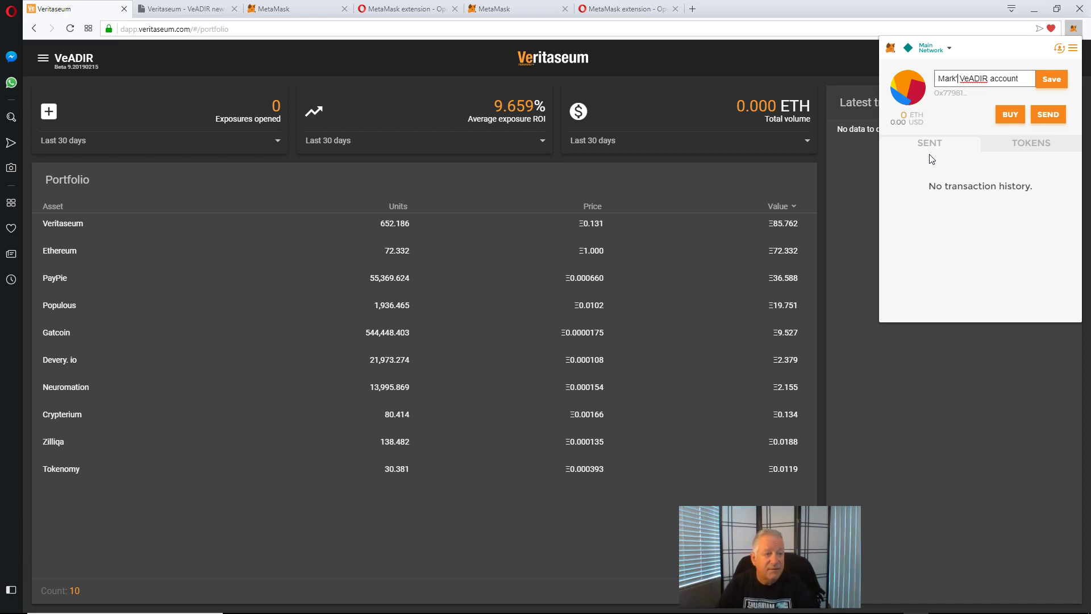
text(')
key(BackSpace)
text(s)
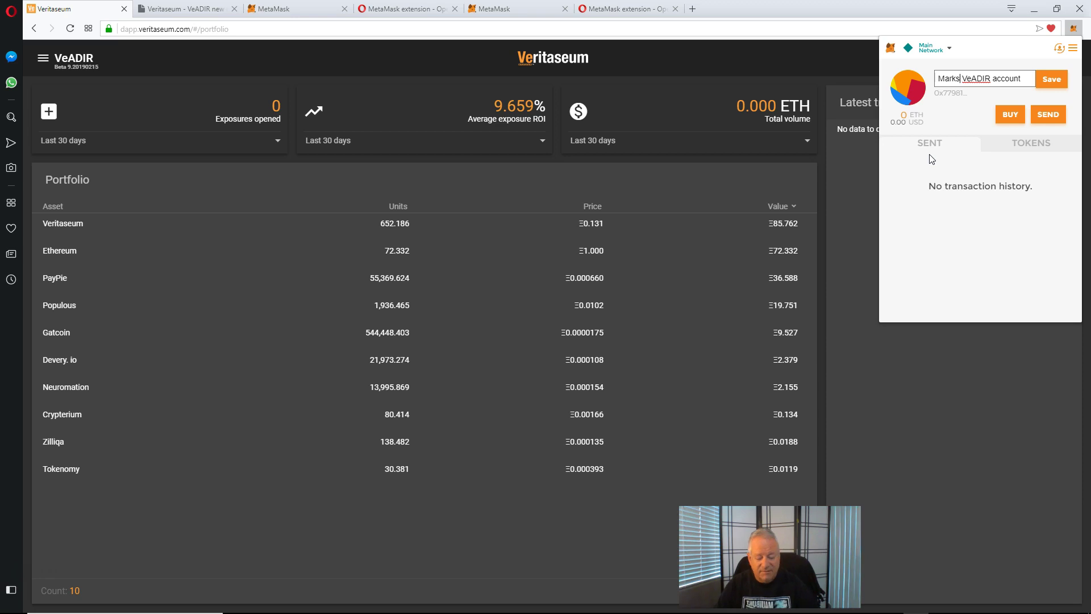
key(BackSpace)
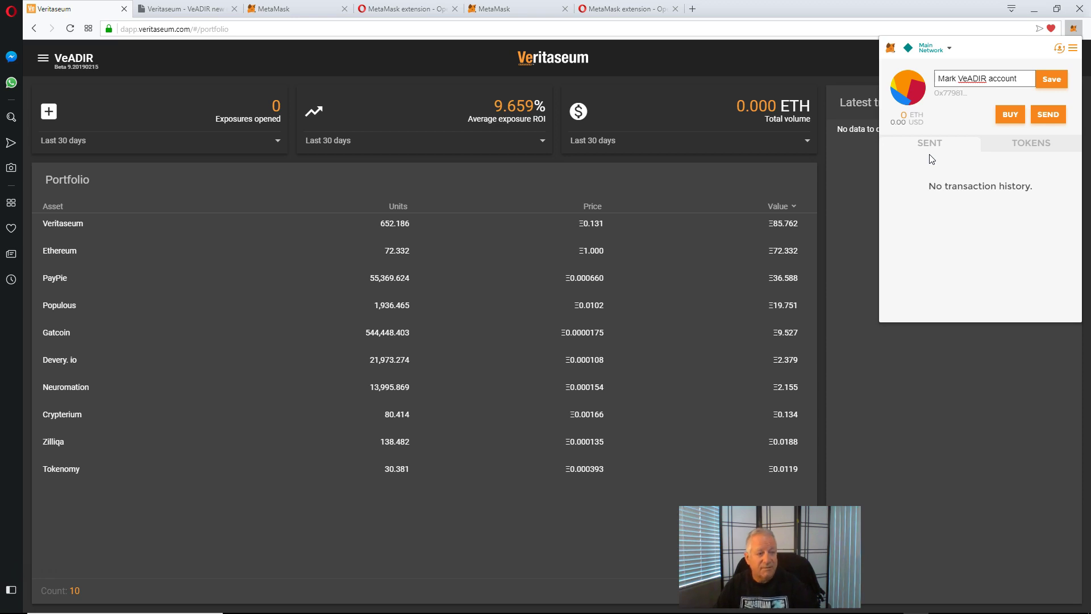
Step: Complete the owner's name, save the renamed VeADIR account, and close the MetaMask popup
text(s)
click(1052, 80)
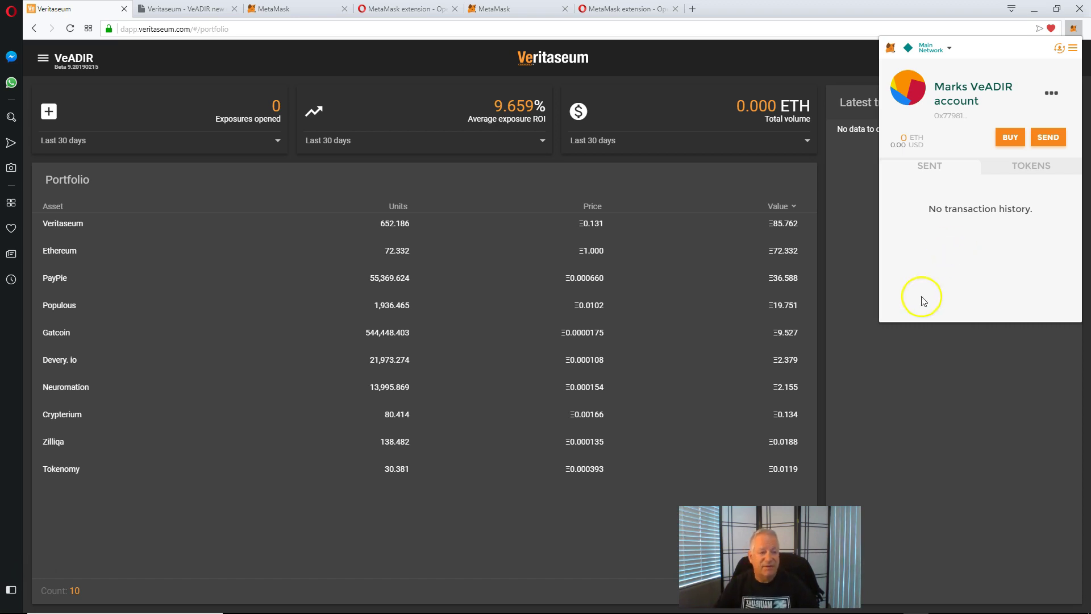
mouse_move(903, 146)
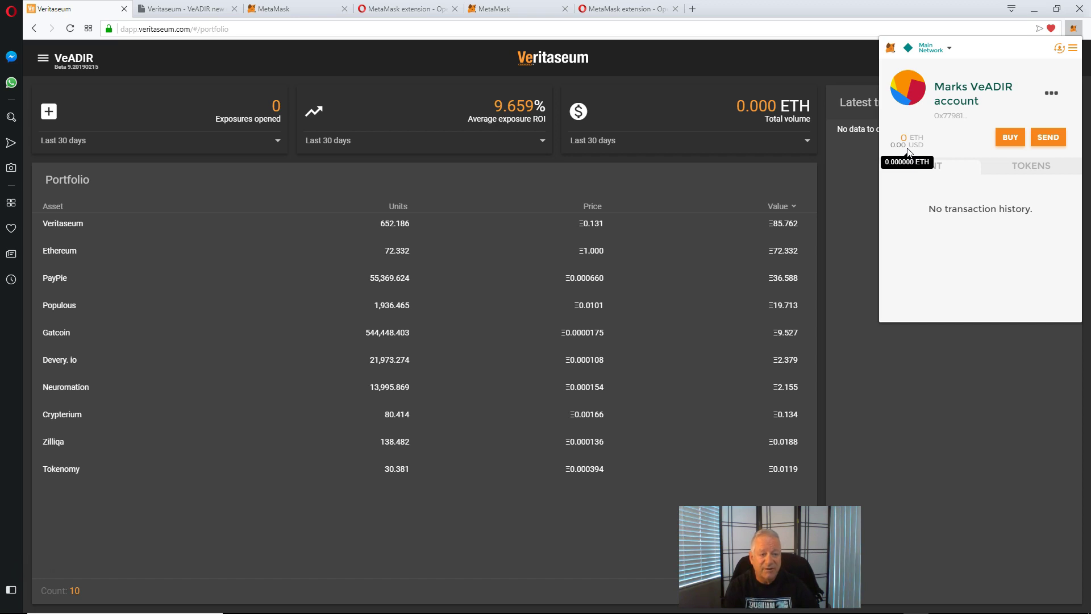
Step: Close the MetaMask popup, start VeADIR onboarding, and open metamask.io from the supported wallets list
click(784, 35)
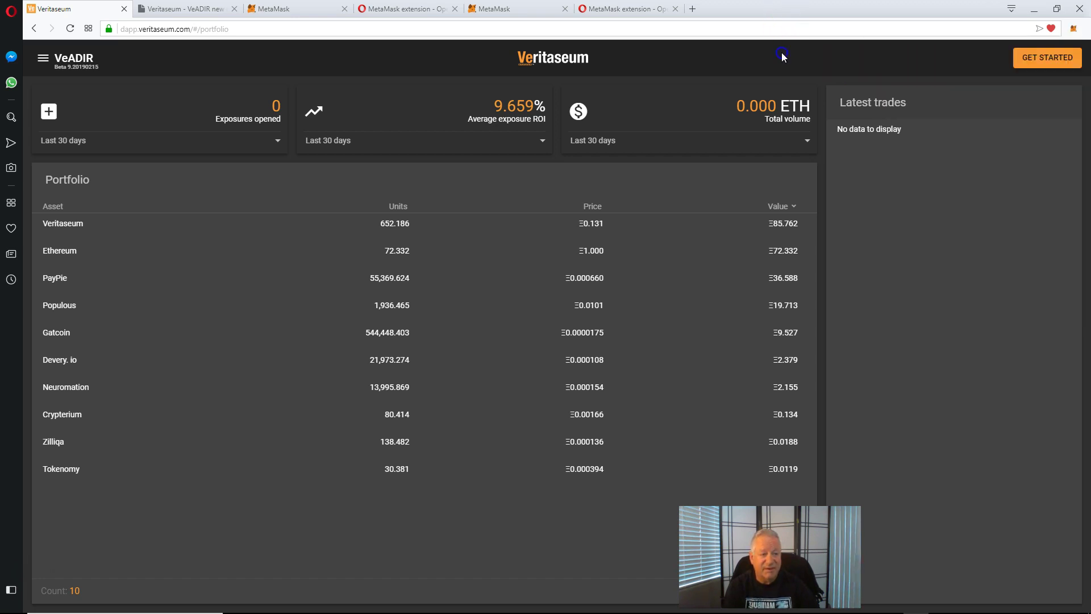
click(1037, 65)
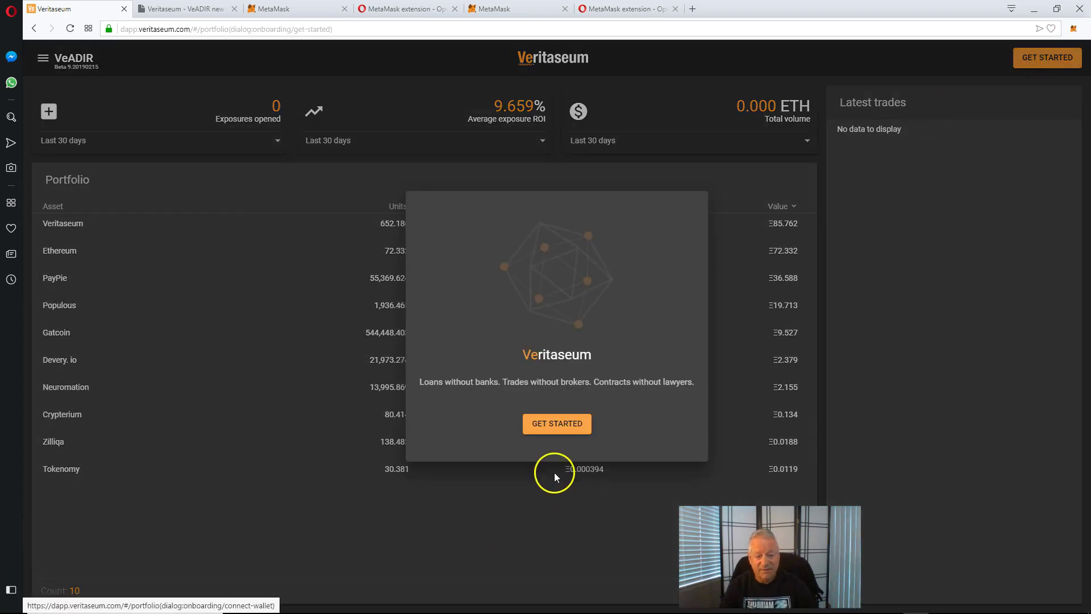
click(567, 430)
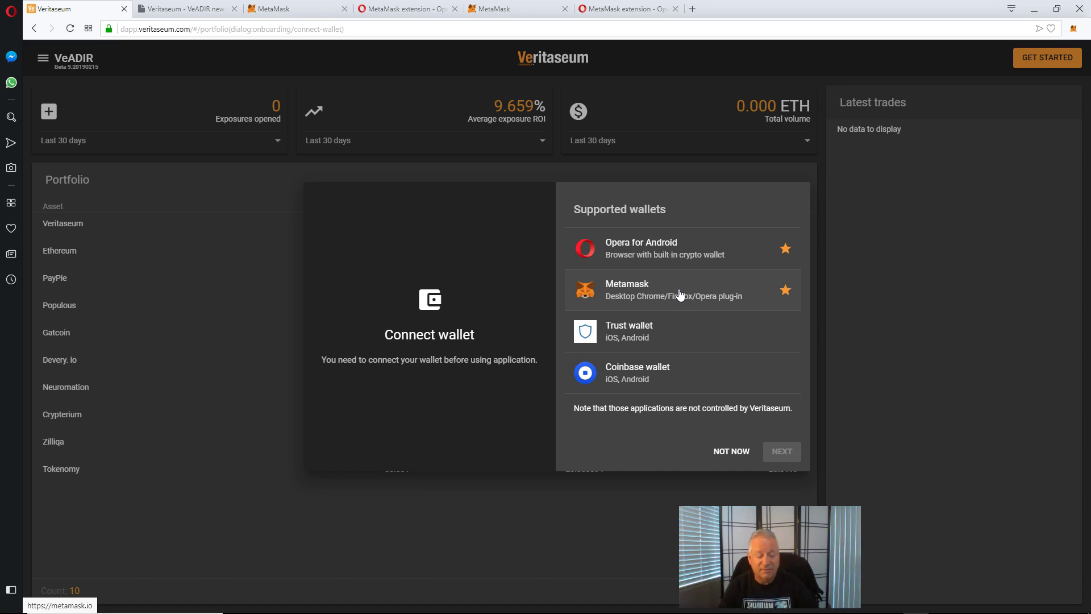
click(682, 294)
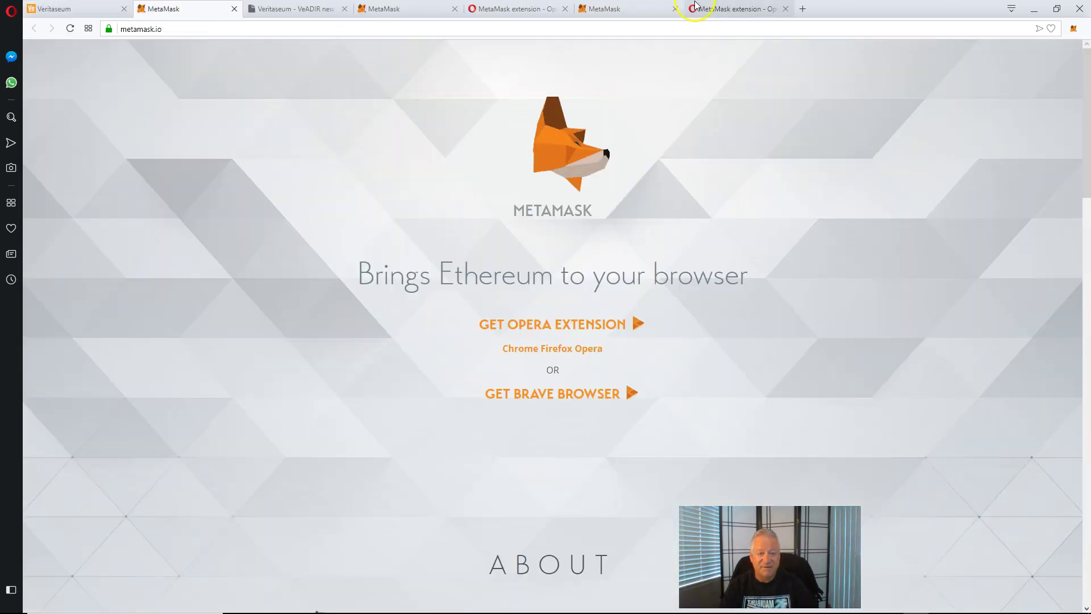
Step: Return to the Veritaseum tab and choose NOT NOW in the Connect wallet dialog
click(54, 8)
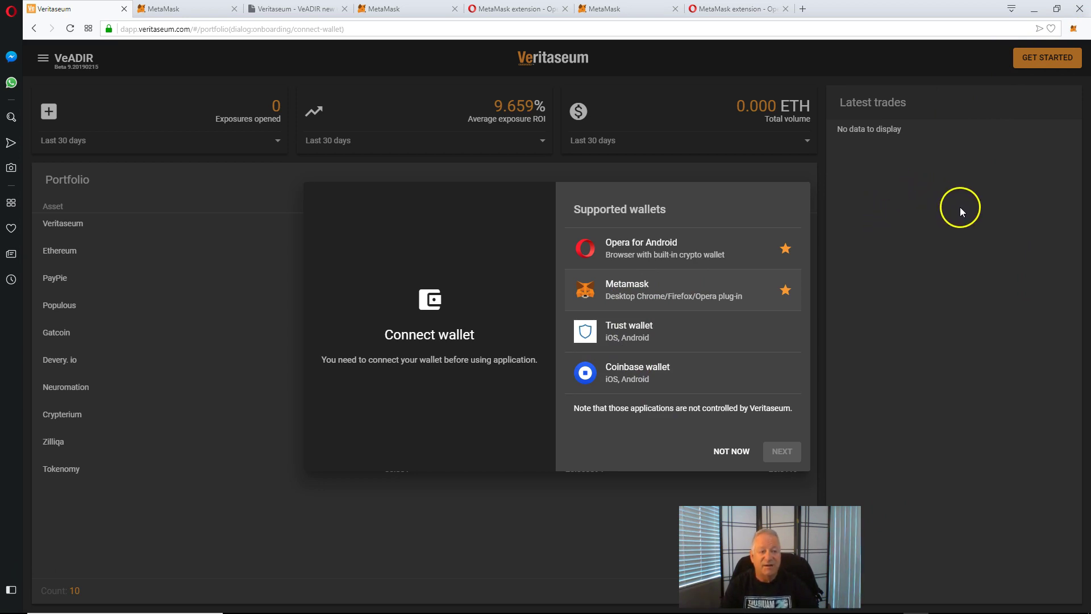
click(730, 450)
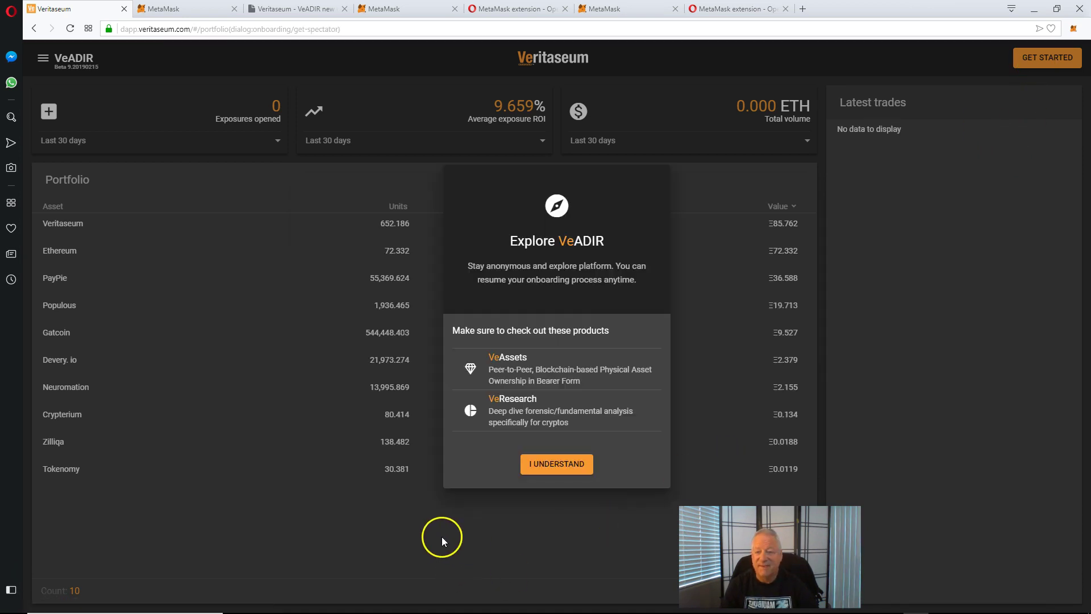